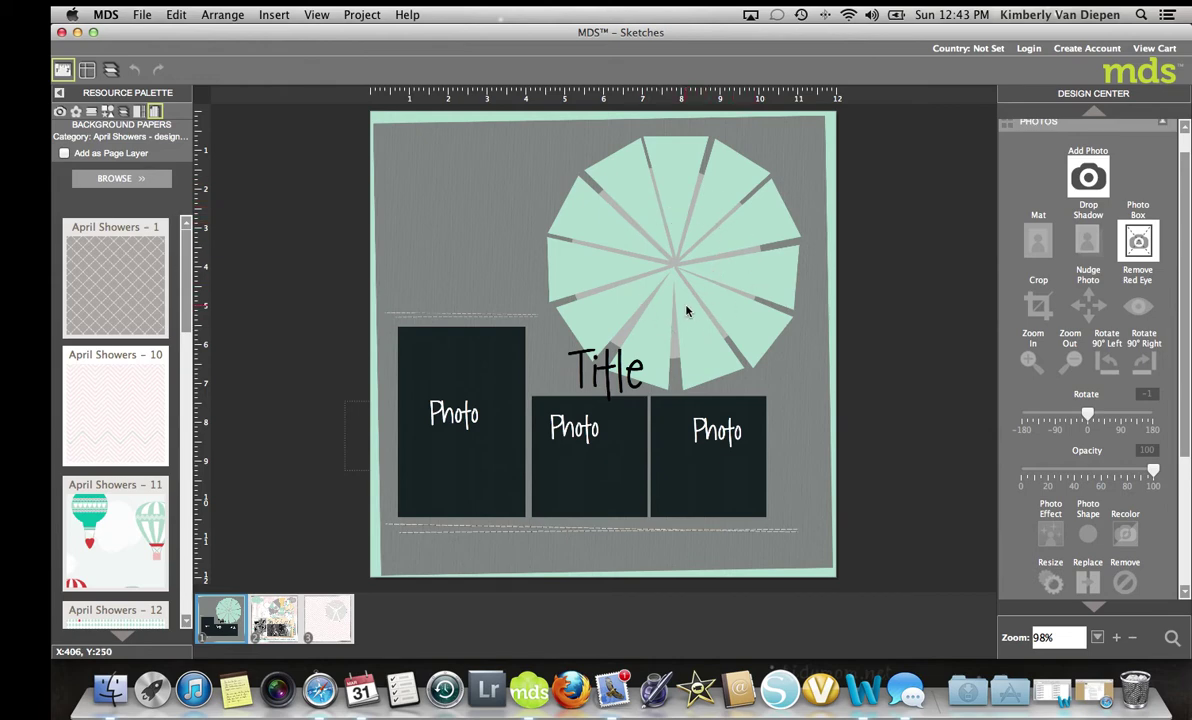
# Step: Review the finished layout on page 2, then open page 3 with the blank chevron background
pyautogui.click(277, 607)
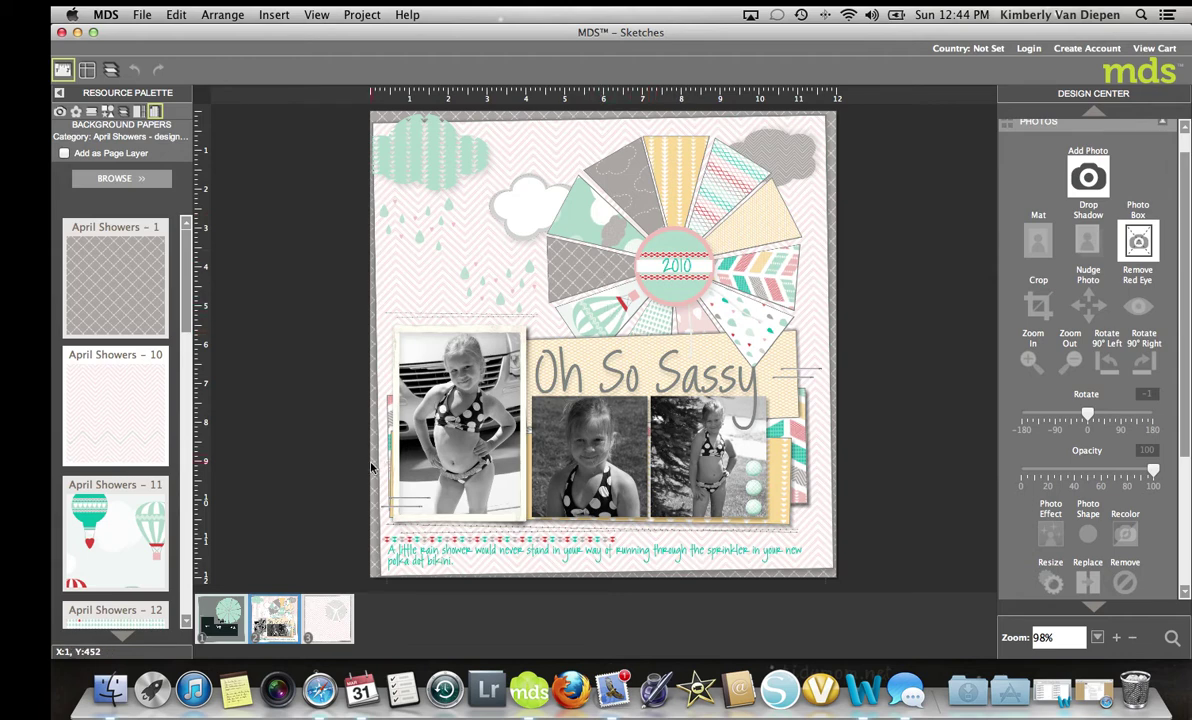
pyautogui.click(335, 623)
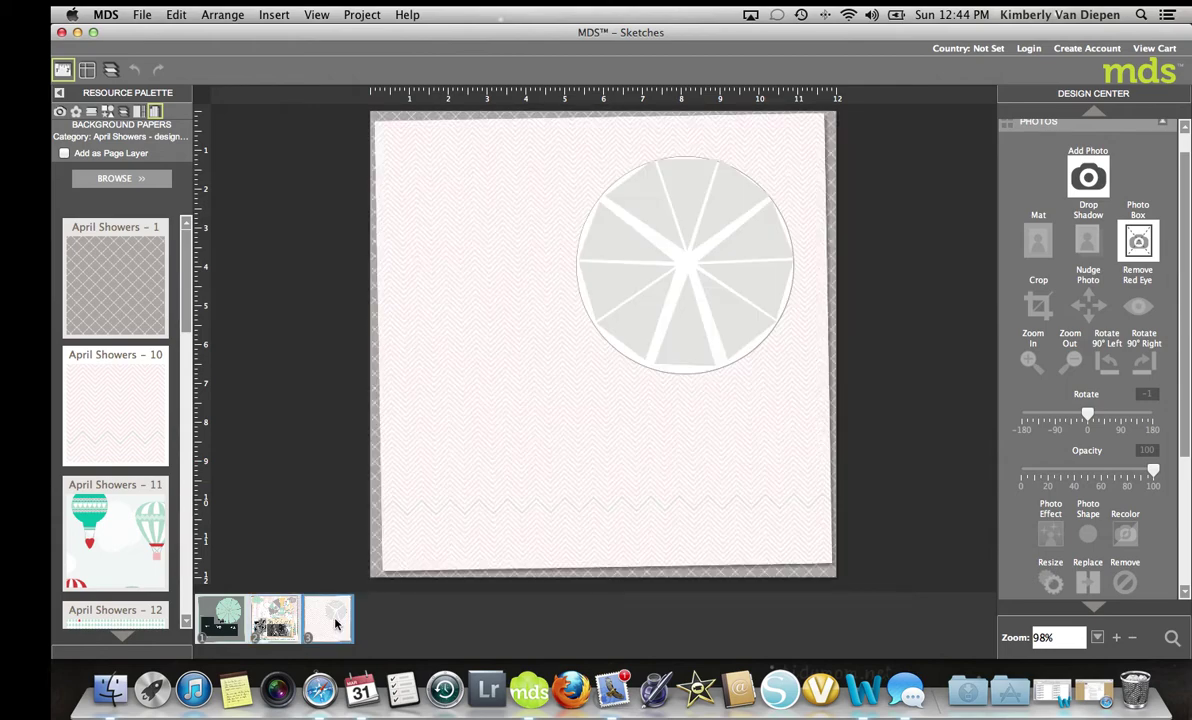
pyautogui.click(481, 501)
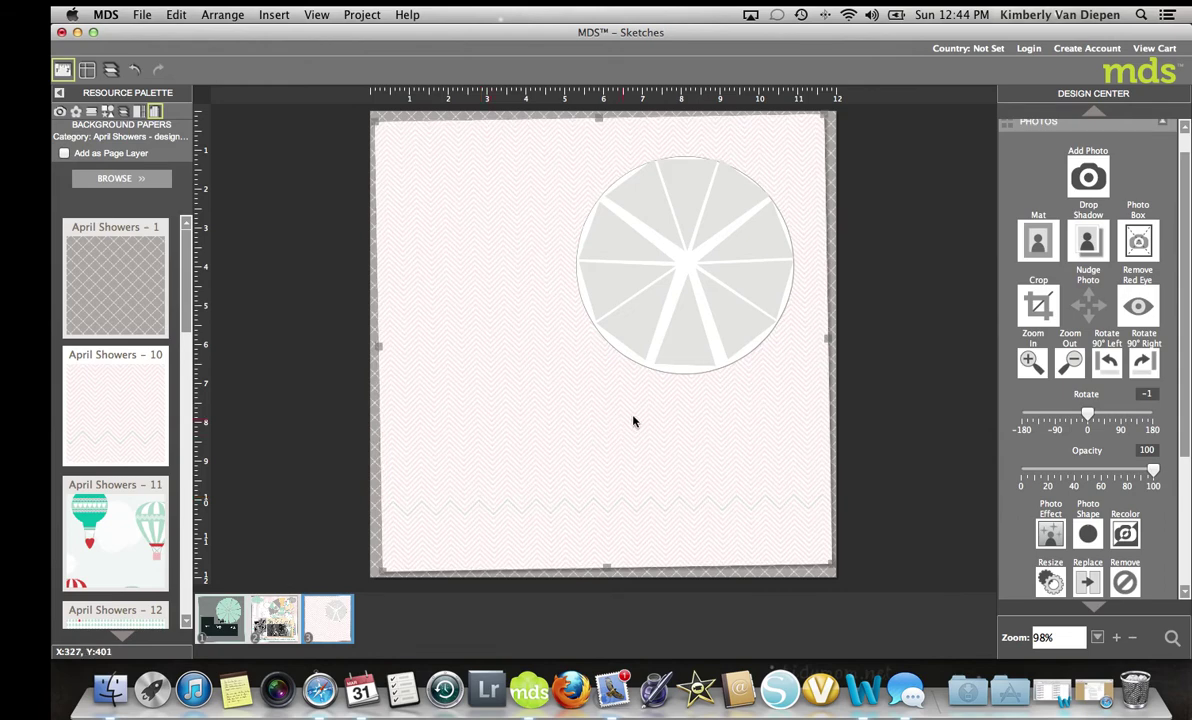
pyautogui.click(937, 282)
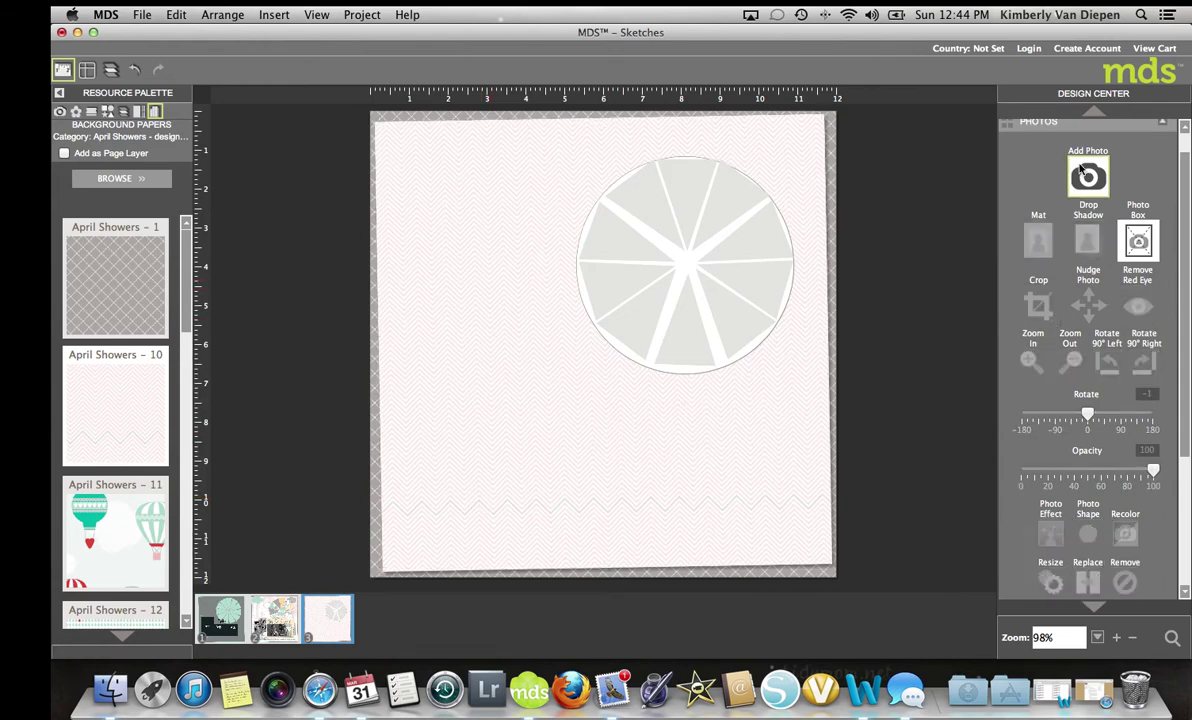
# Step: Add a 1.25 Circle Punch from the Basics category and enlarge it to about 273 by 273
pyautogui.scroll(-4, 1102, 345)
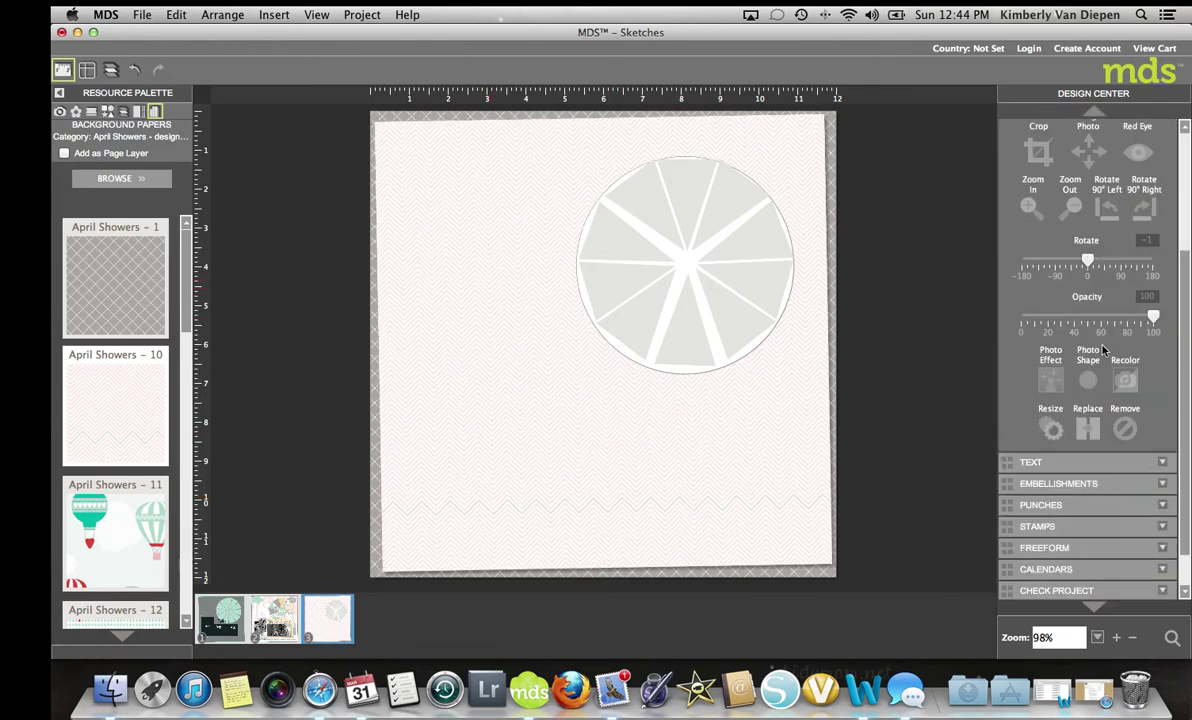
pyautogui.click(1000, 505)
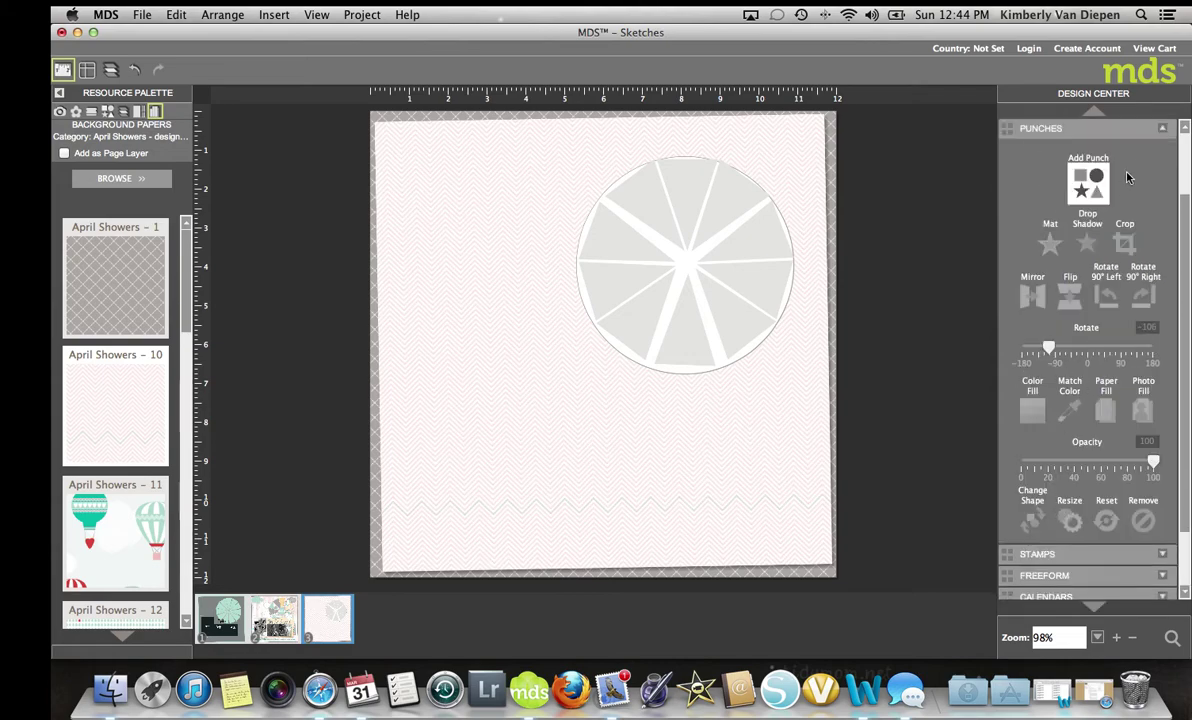
pyautogui.click(1088, 182)
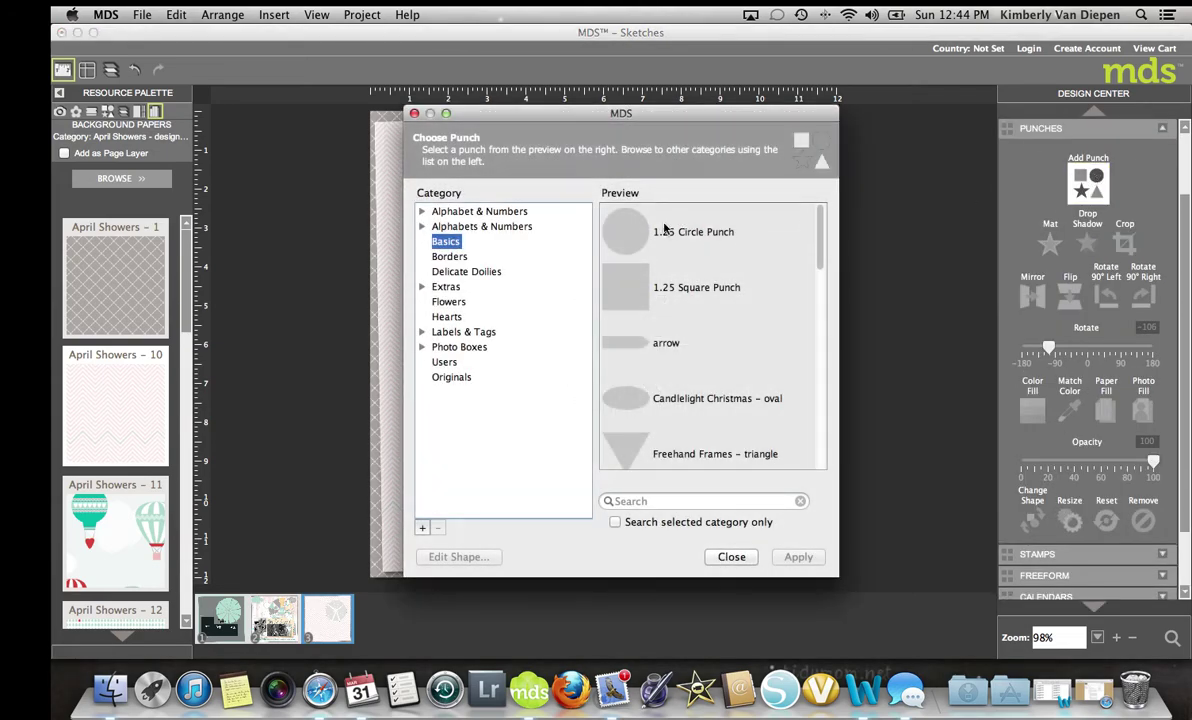
pyautogui.click(664, 229)
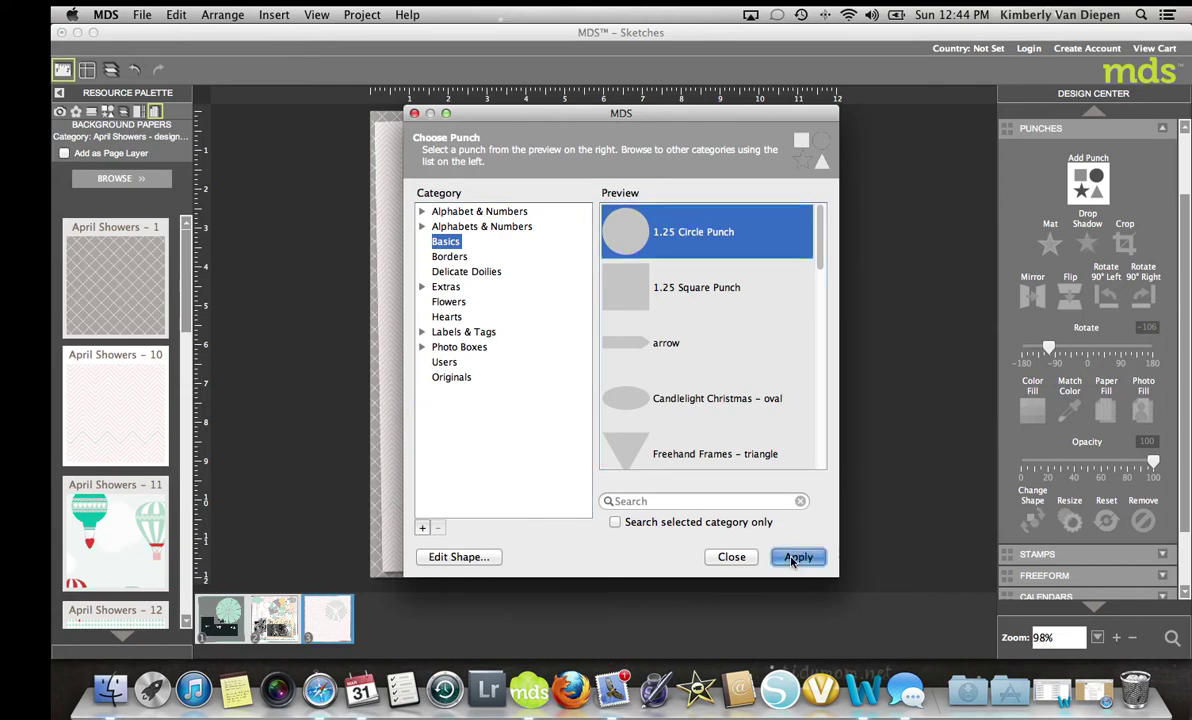
pyautogui.click(791, 562)
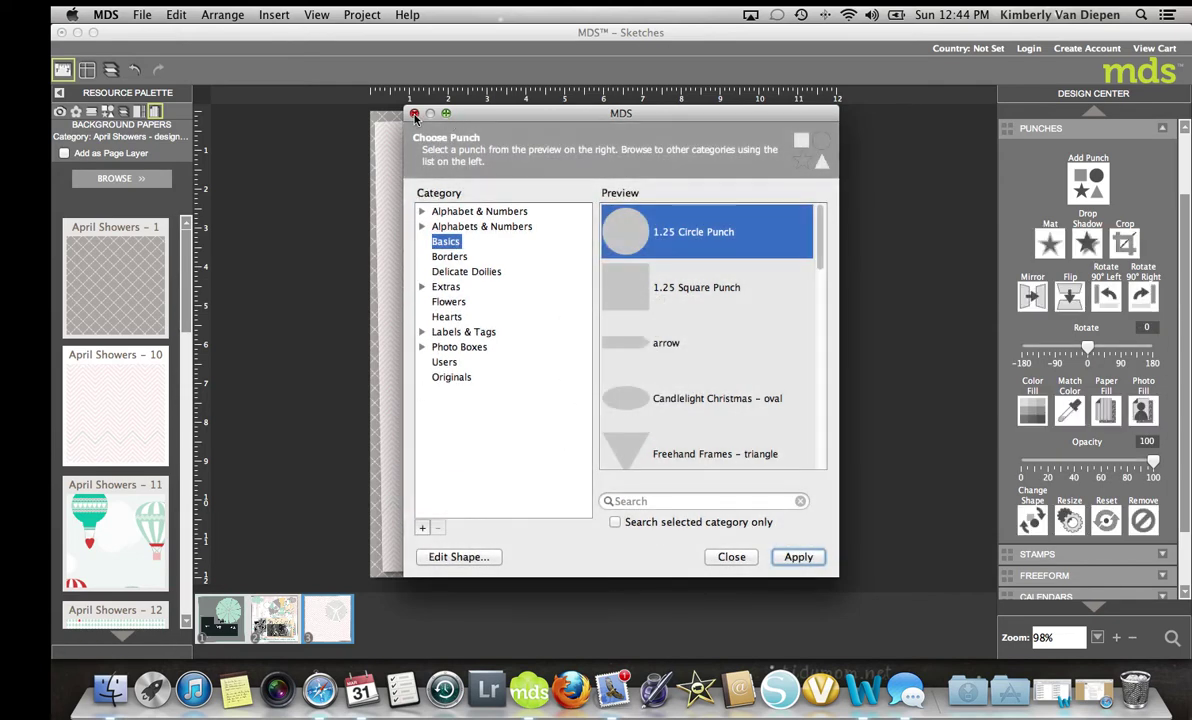
pyautogui.click(415, 115)
pyautogui.moveTo(609, 341); pyautogui.dragTo(628, 253)
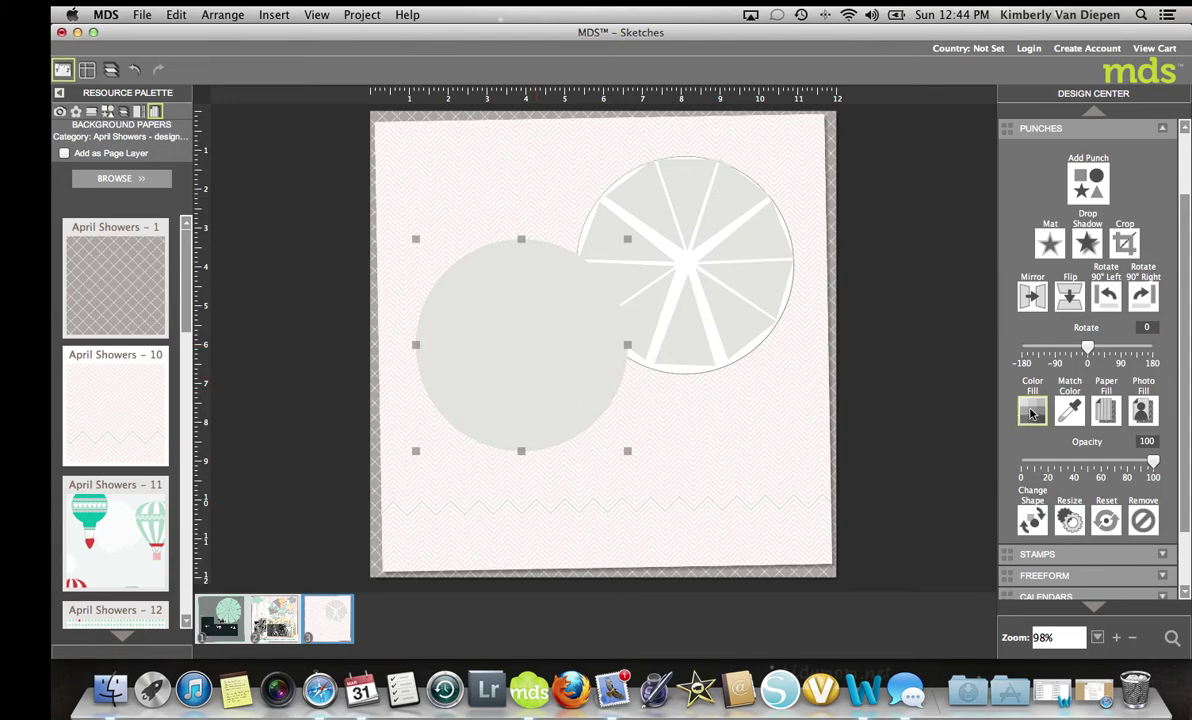
# Step: Fill the new circle punch with white from the Stampin' Up! color palette
pyautogui.click(1032, 413)
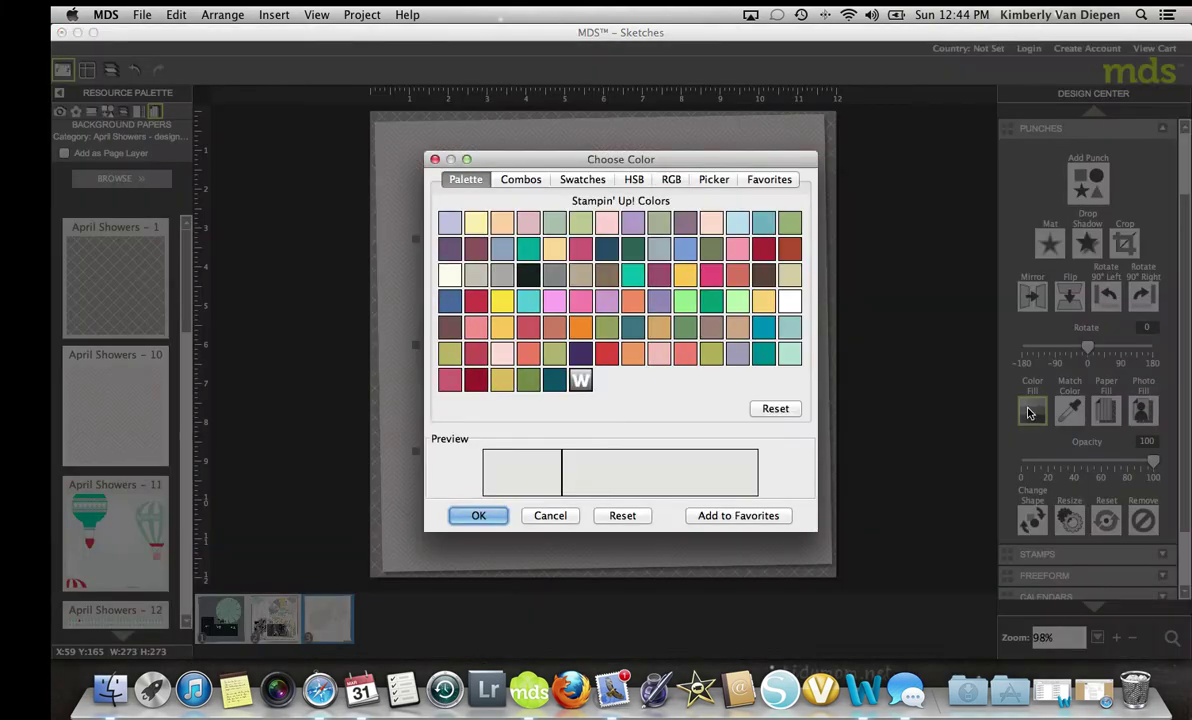
pyautogui.click(790, 299)
pyautogui.click(478, 515)
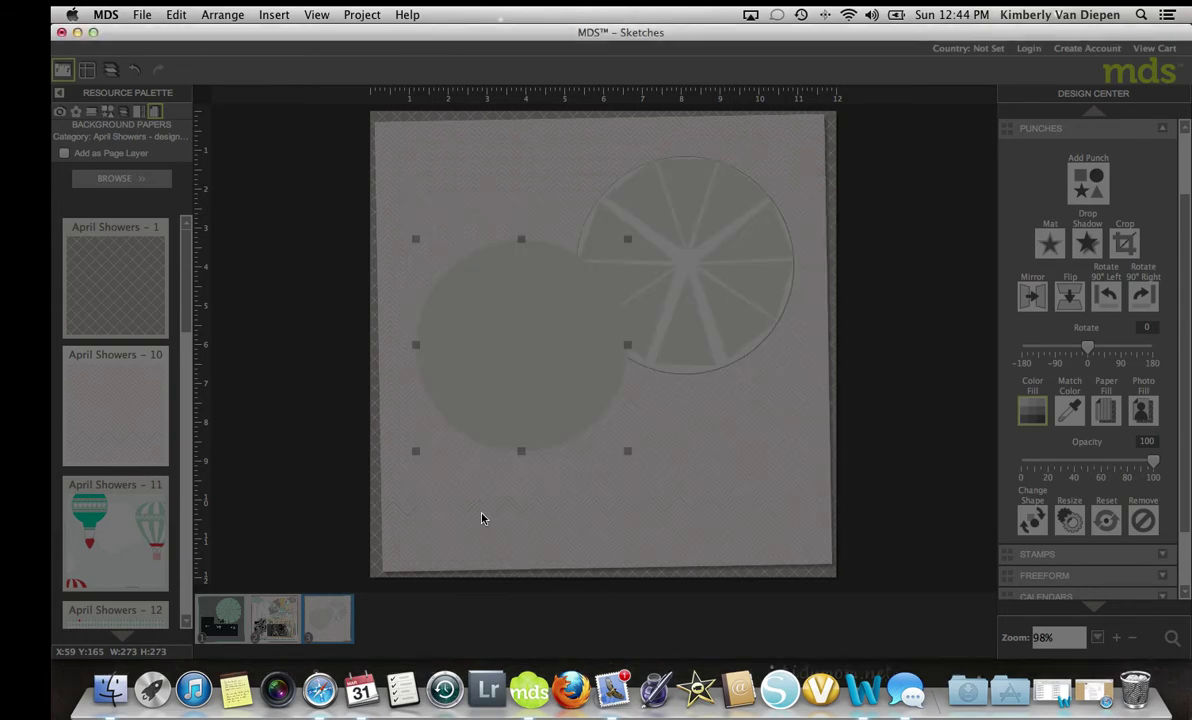
# Step: Give the white circle a gray mat with a size of 1
pyautogui.click(1050, 243)
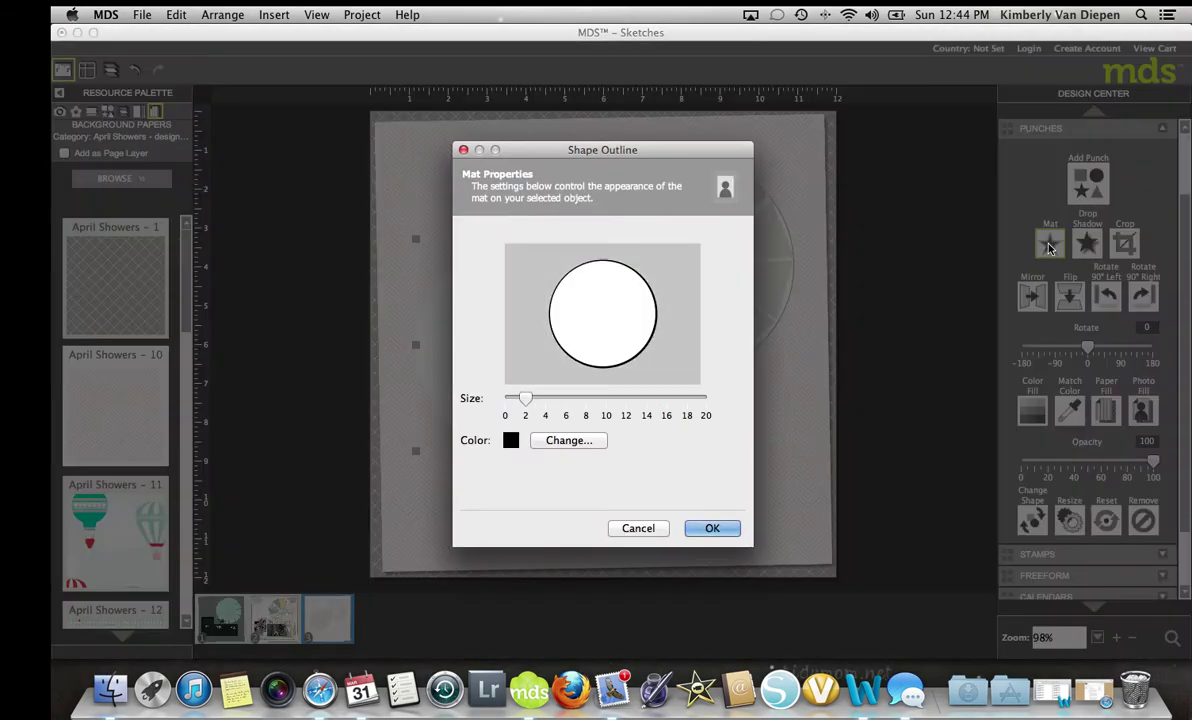
pyautogui.moveTo(525, 399); pyautogui.dragTo(513, 400)
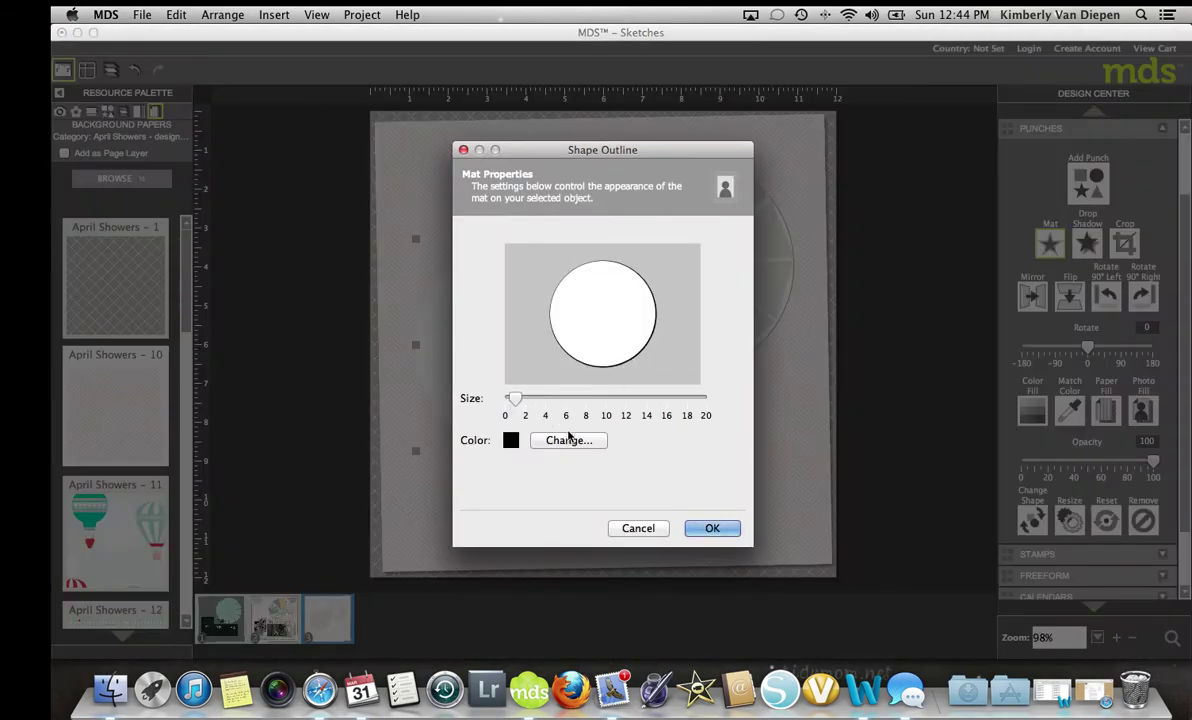
pyautogui.click(566, 442)
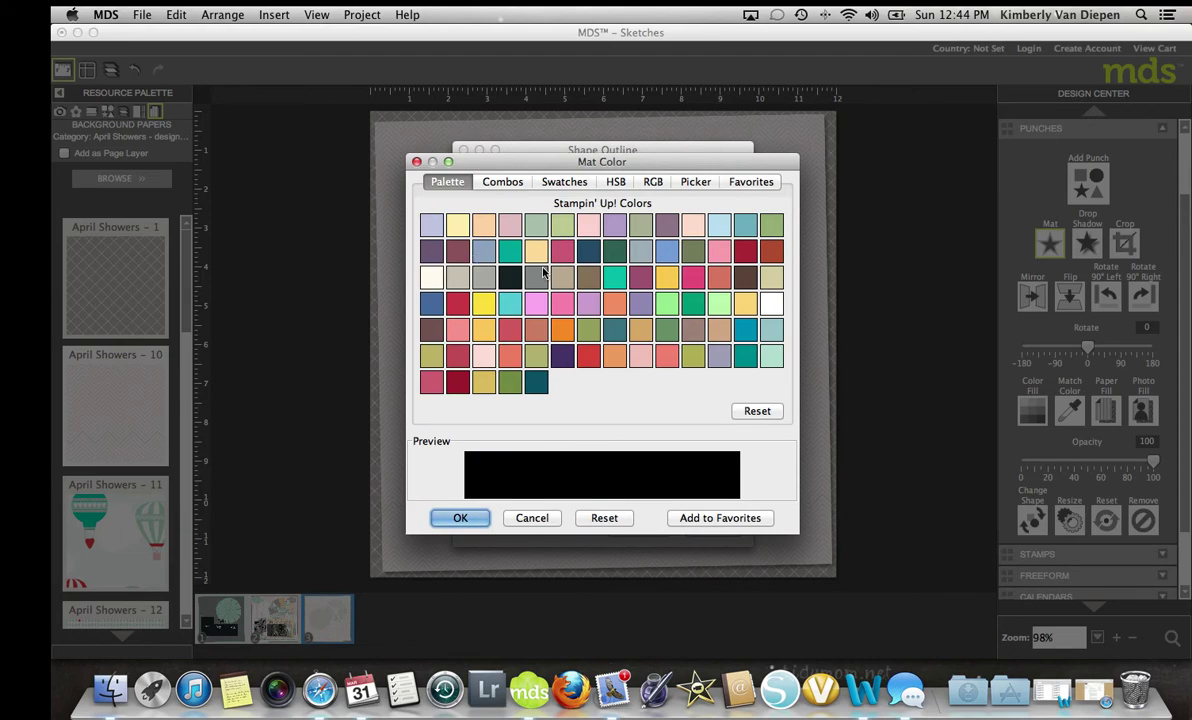
pyautogui.click(537, 286)
pyautogui.click(460, 517)
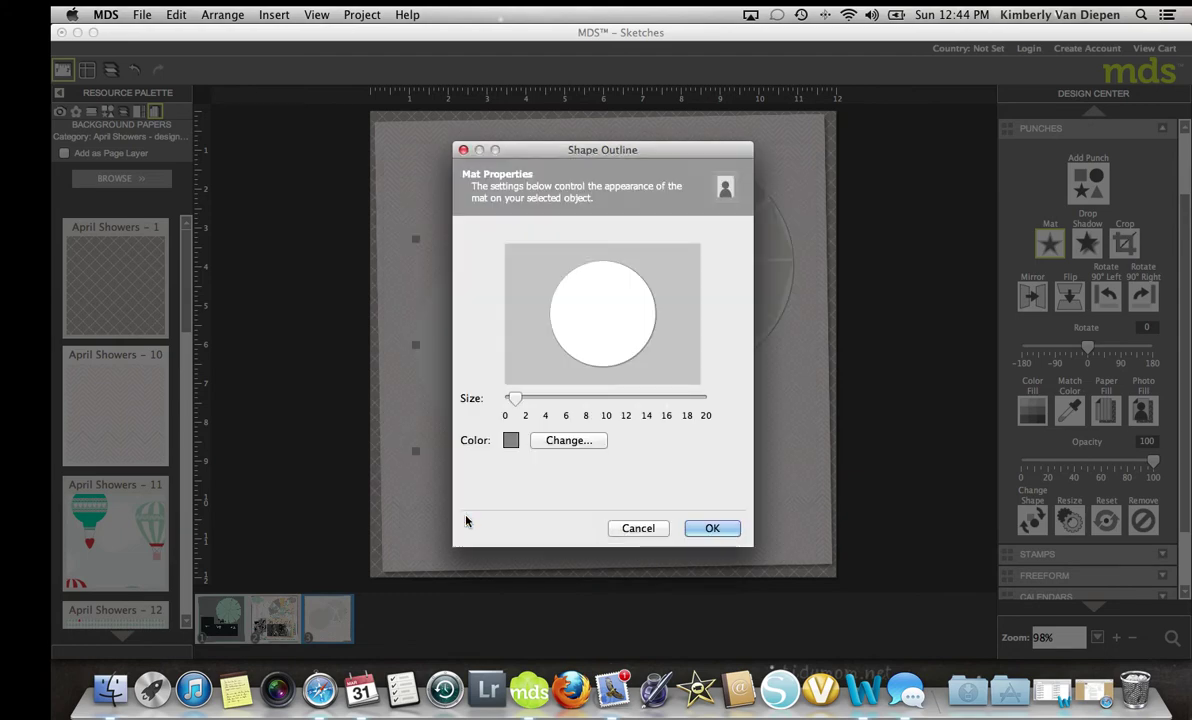
pyautogui.click(712, 530)
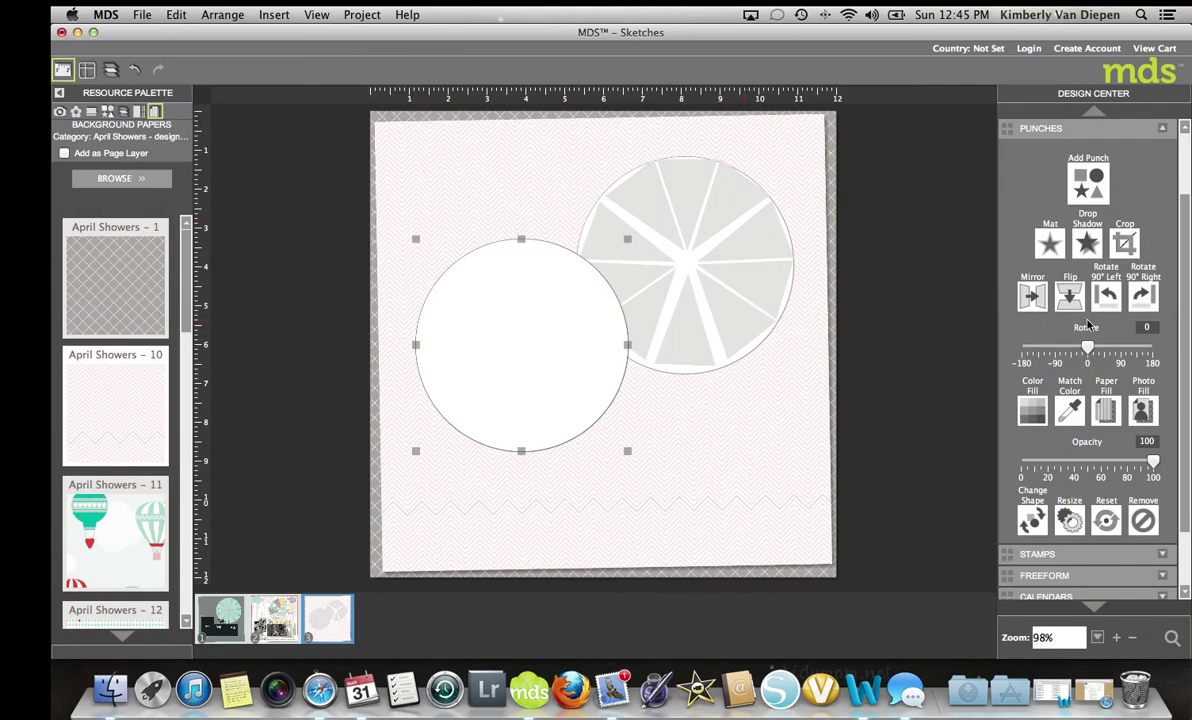
# Step: Add the Freehand Frames - triangle punch from the Basics category to the page
pyautogui.click(1095, 178)
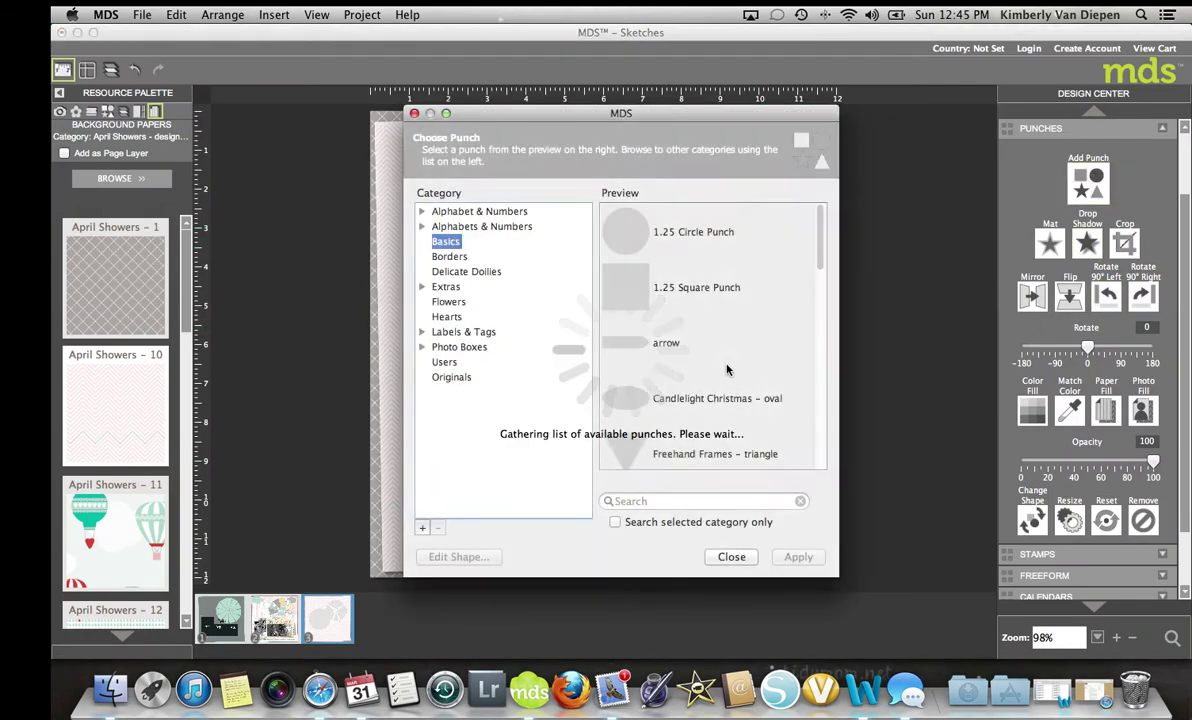
pyautogui.scroll(-2, 727, 370)
pyautogui.click(686, 396)
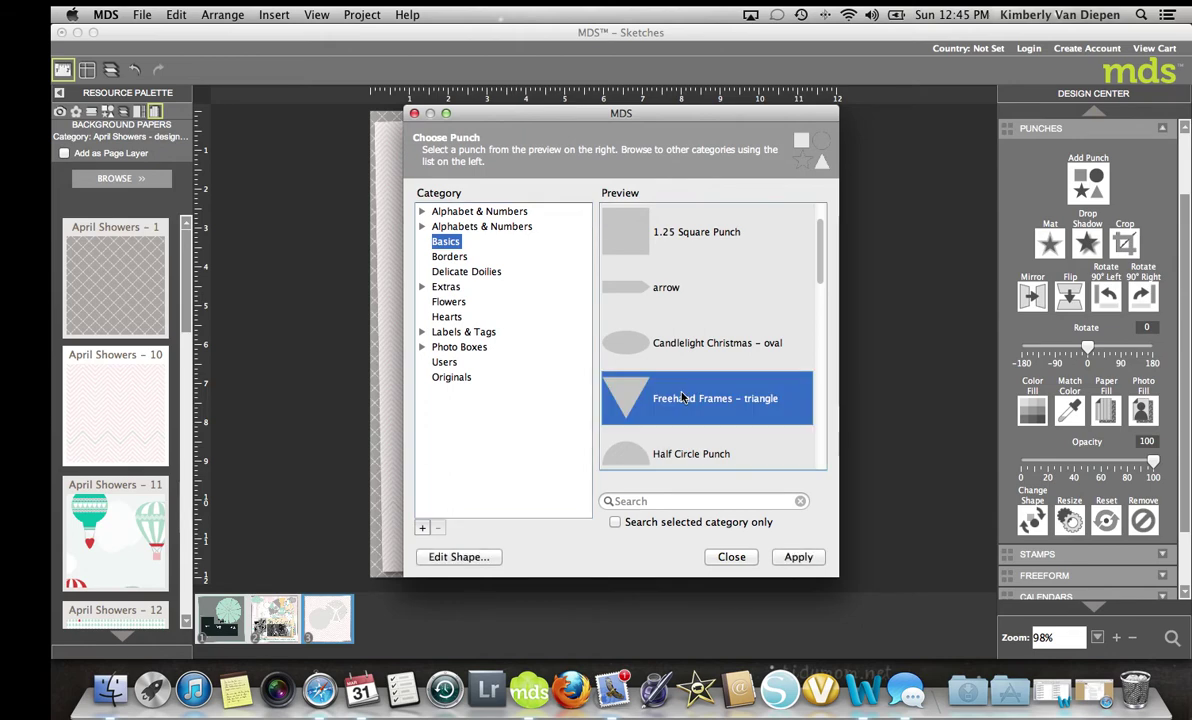
pyautogui.click(799, 557)
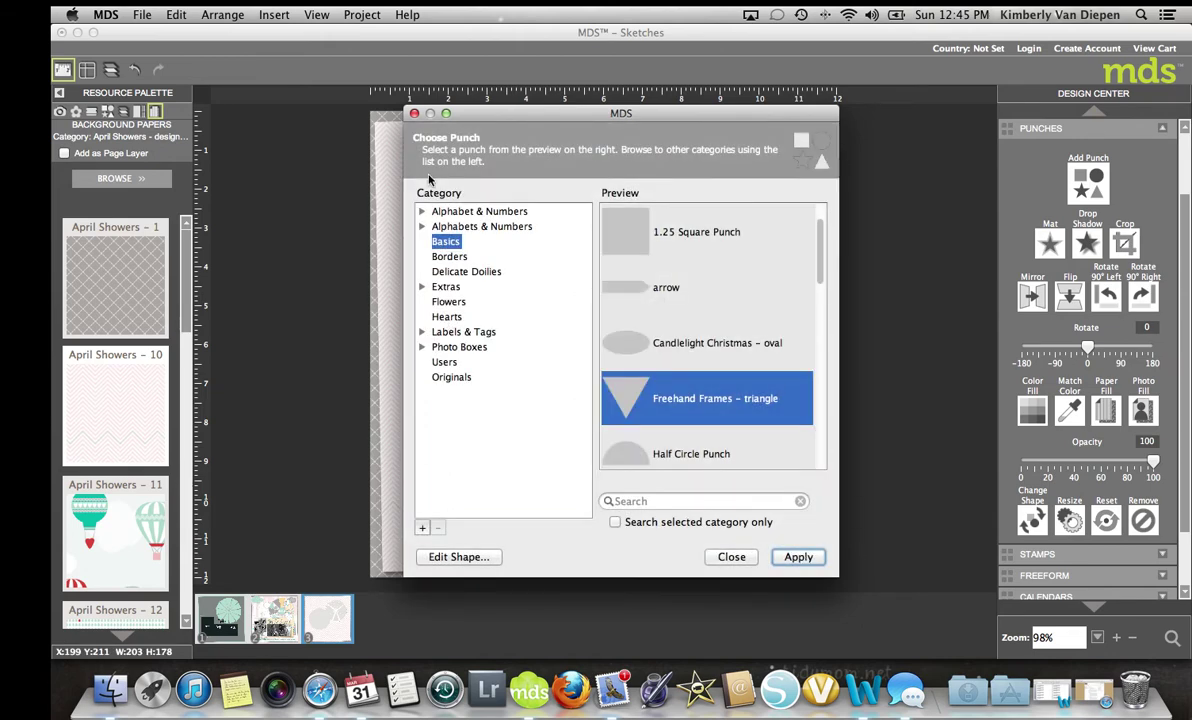
pyautogui.click(414, 113)
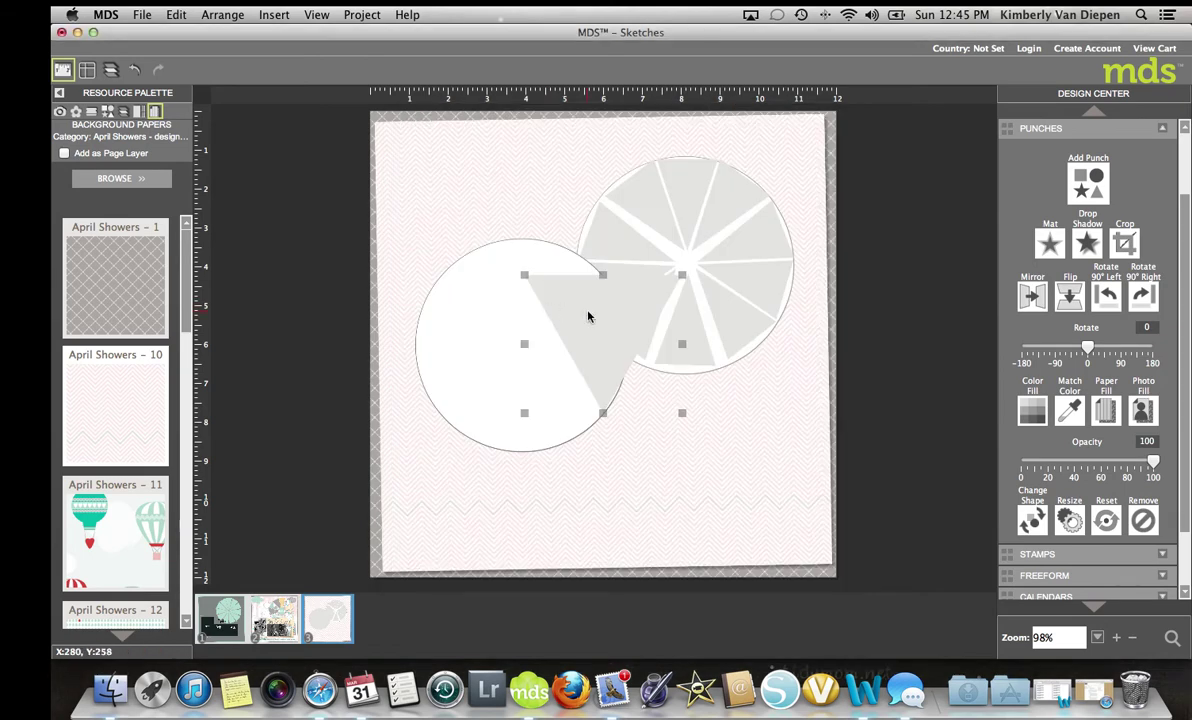
# Step: Reshape the triangle into a narrow wedge about 76 by 132, reaching from the white circle's upper edge to its center
pyautogui.moveTo(547, 288); pyautogui.dragTo(506, 294)
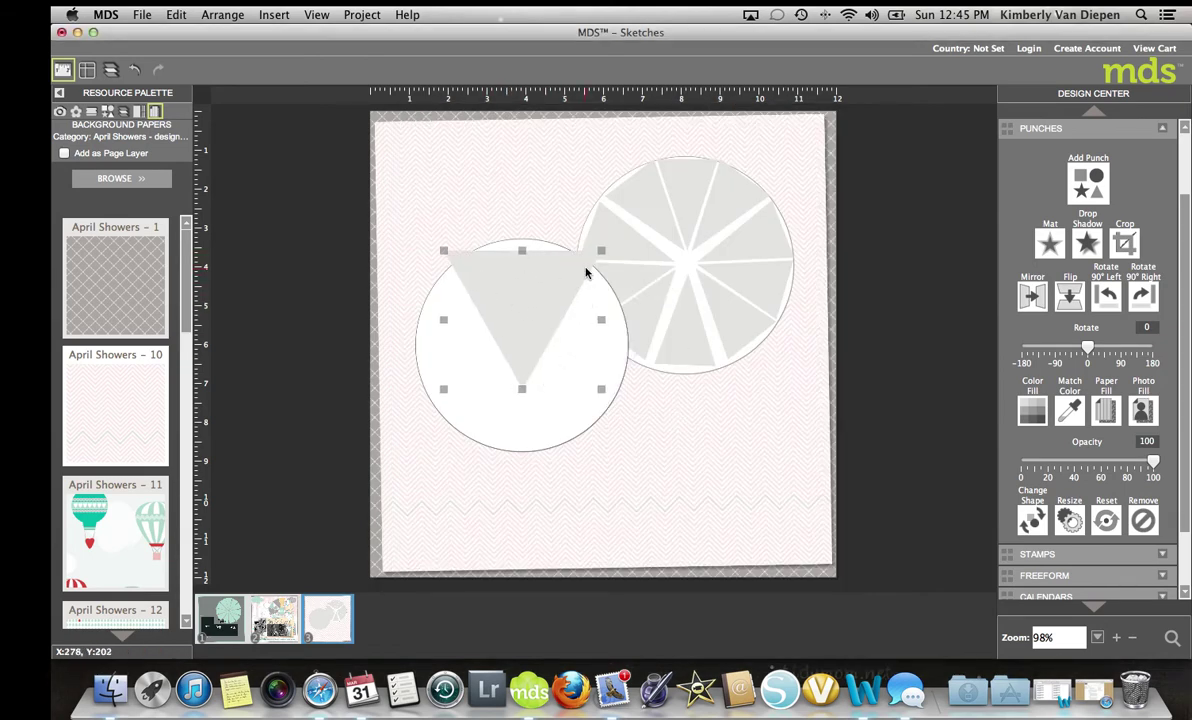
pyautogui.moveTo(524, 390); pyautogui.dragTo(522, 482)
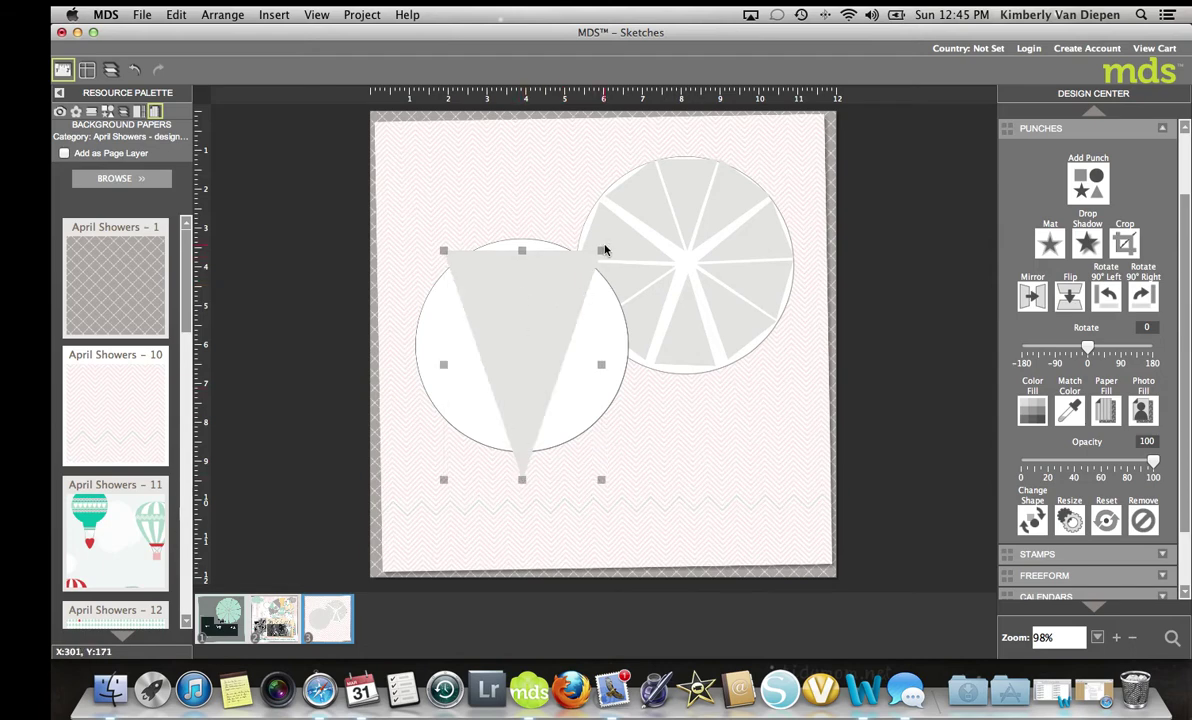
pyautogui.moveTo(600, 251); pyautogui.dragTo(532, 283)
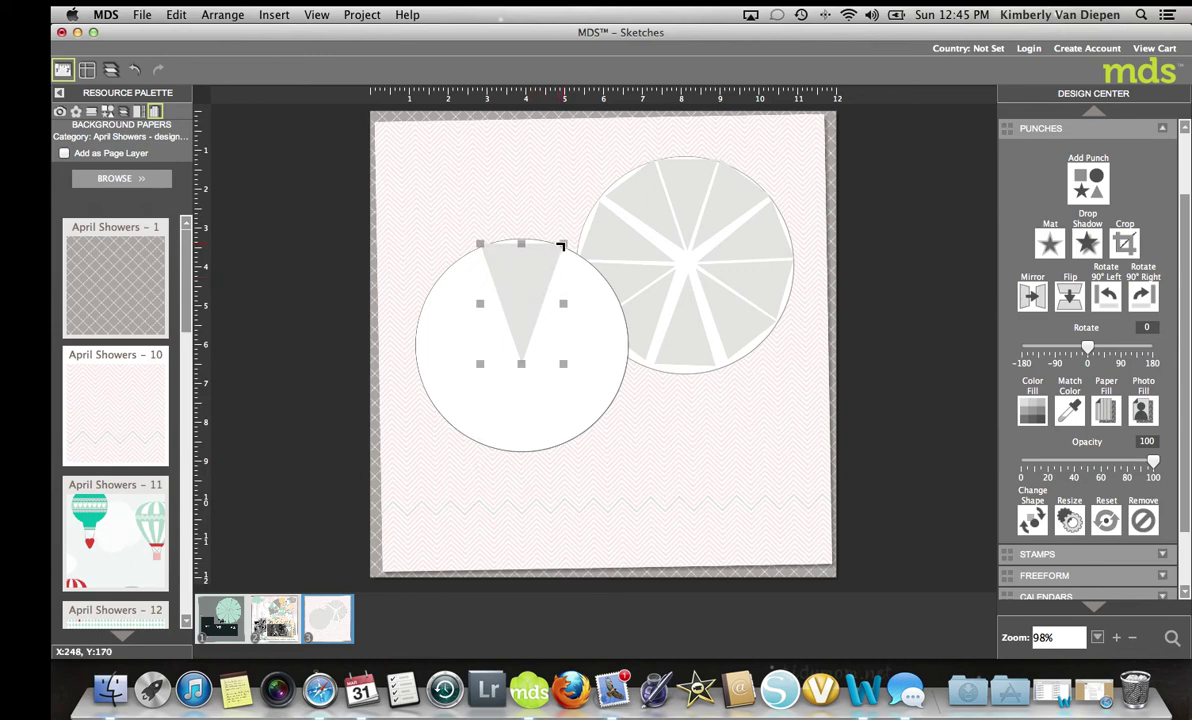
pyautogui.moveTo(563, 243); pyautogui.dragTo(524, 282)
pyautogui.moveTo(523, 331); pyautogui.dragTo(522, 348)
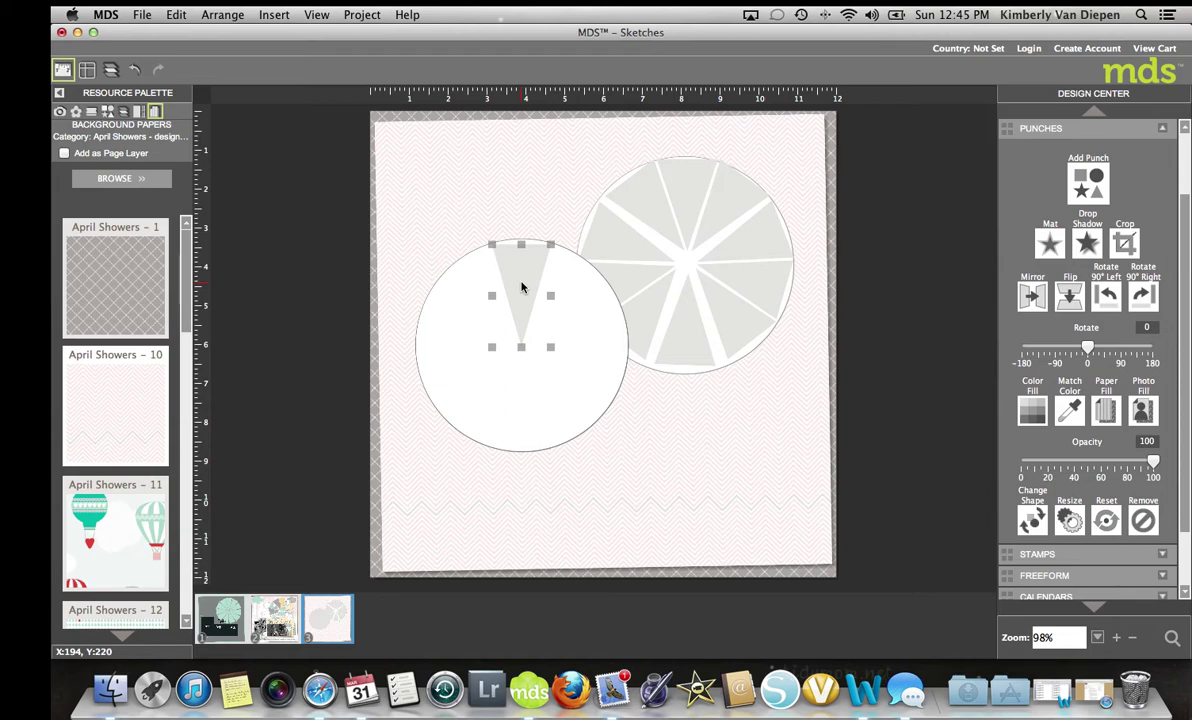
# Step: Duplicate the wedge twice and fit the copies on either side of the original, rotated to 30 and -33 degrees
pyautogui.press('super+v')
pyautogui.moveTo(521, 284); pyautogui.dragTo(578, 286)
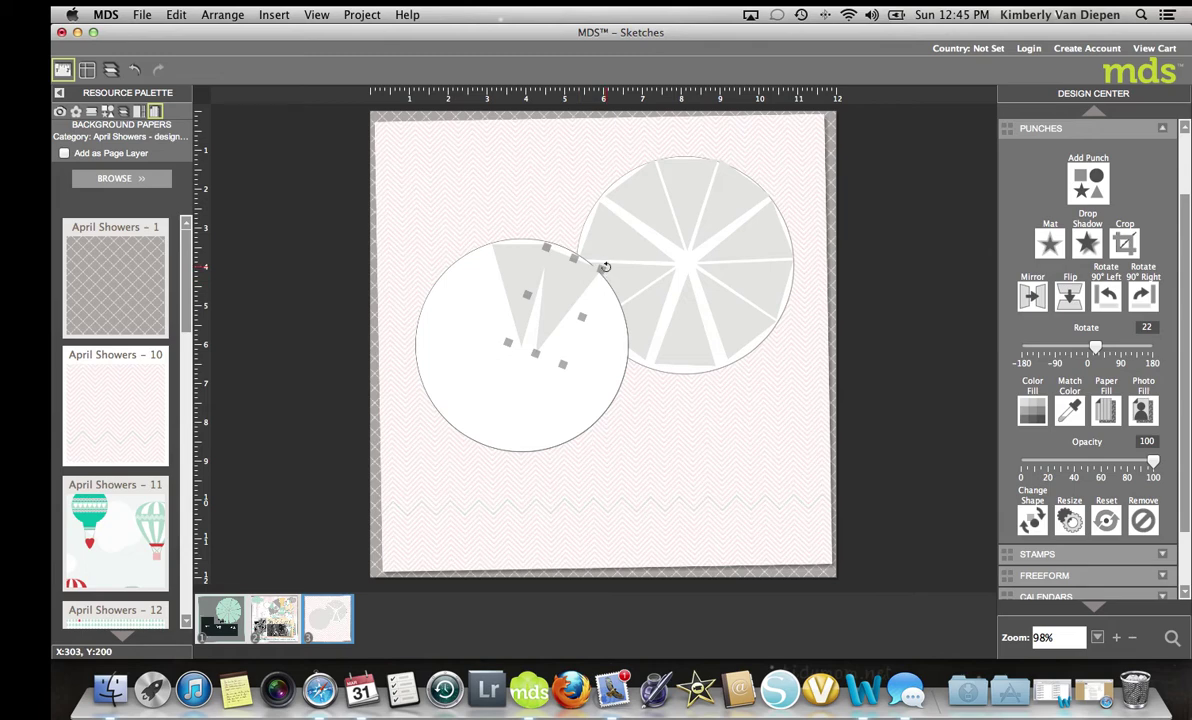
pyautogui.moveTo(604, 267); pyautogui.dragTo(580, 280)
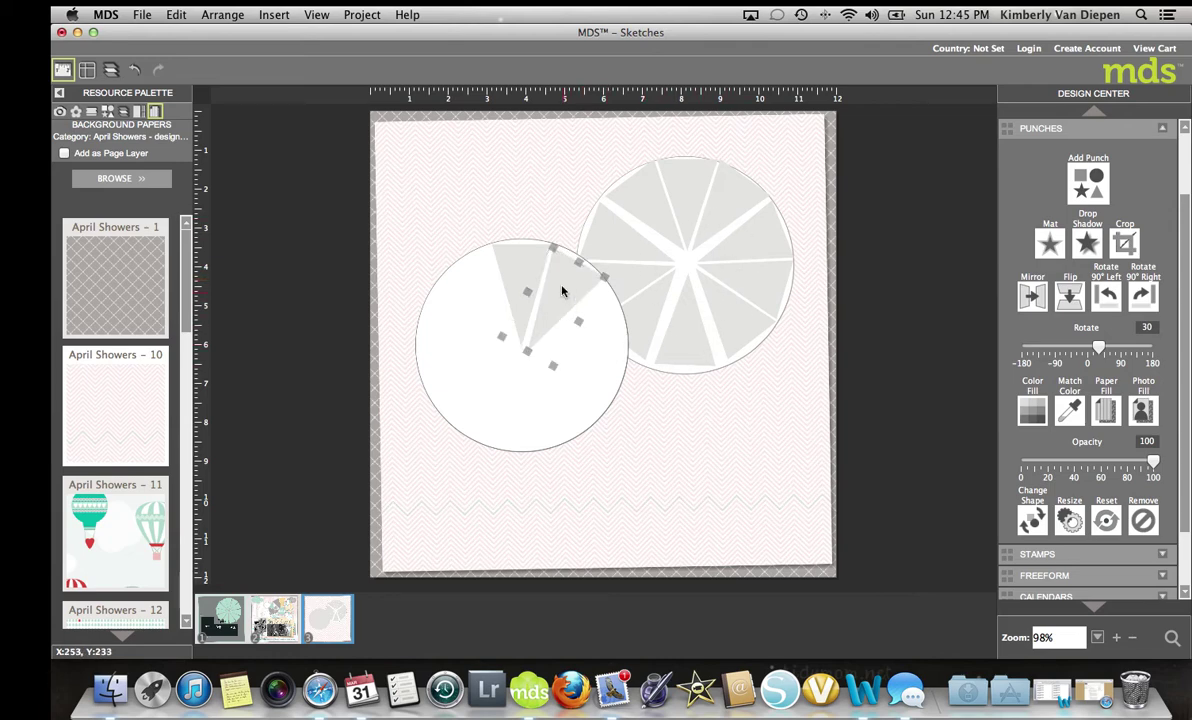
pyautogui.click(518, 276)
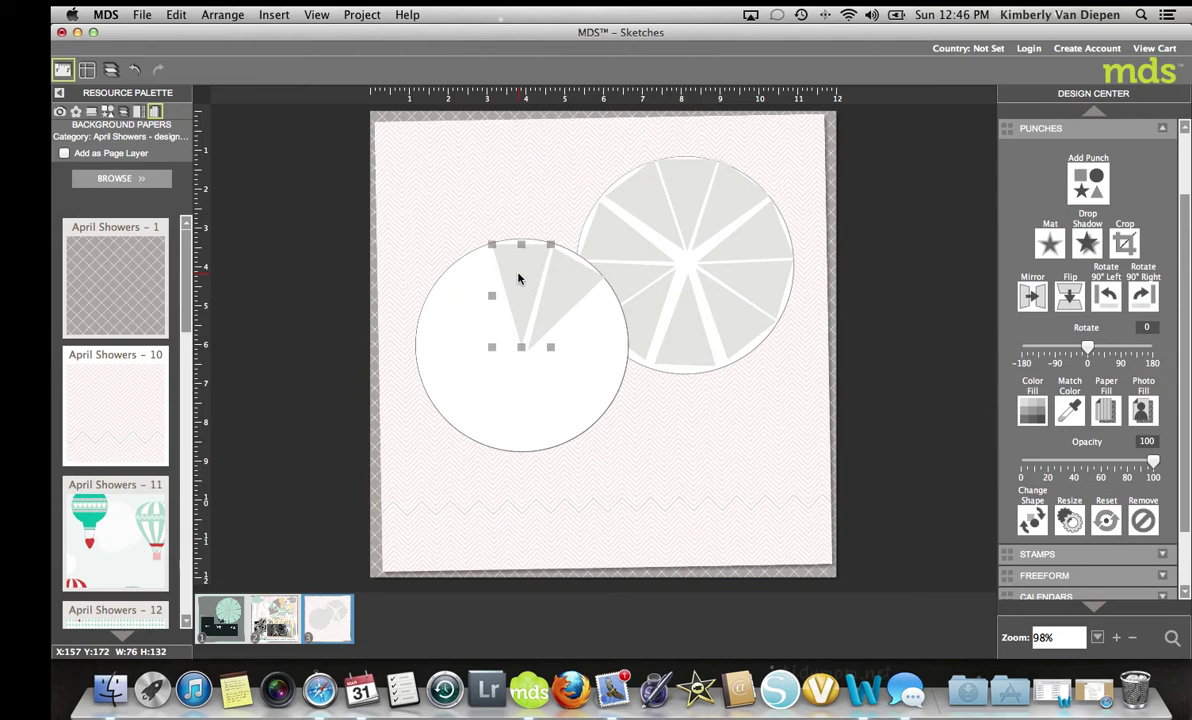
pyautogui.moveTo(518, 278); pyautogui.dragTo(466, 287)
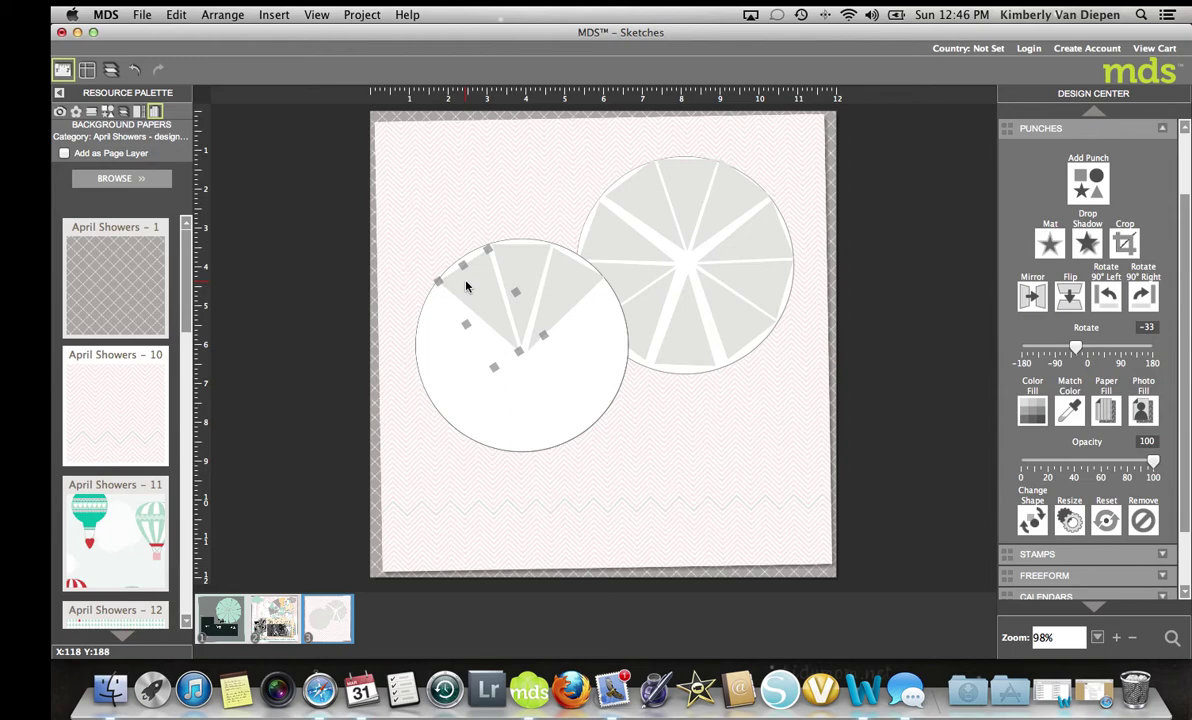
# Step: Select all three wedges in the white circle and group them
pyautogui.keyDown('shift'); pyautogui.click(520, 268); pyautogui.keyUp('shift')
pyautogui.keyDown('shift'); pyautogui.click(576, 291); pyautogui.keyUp('shift')
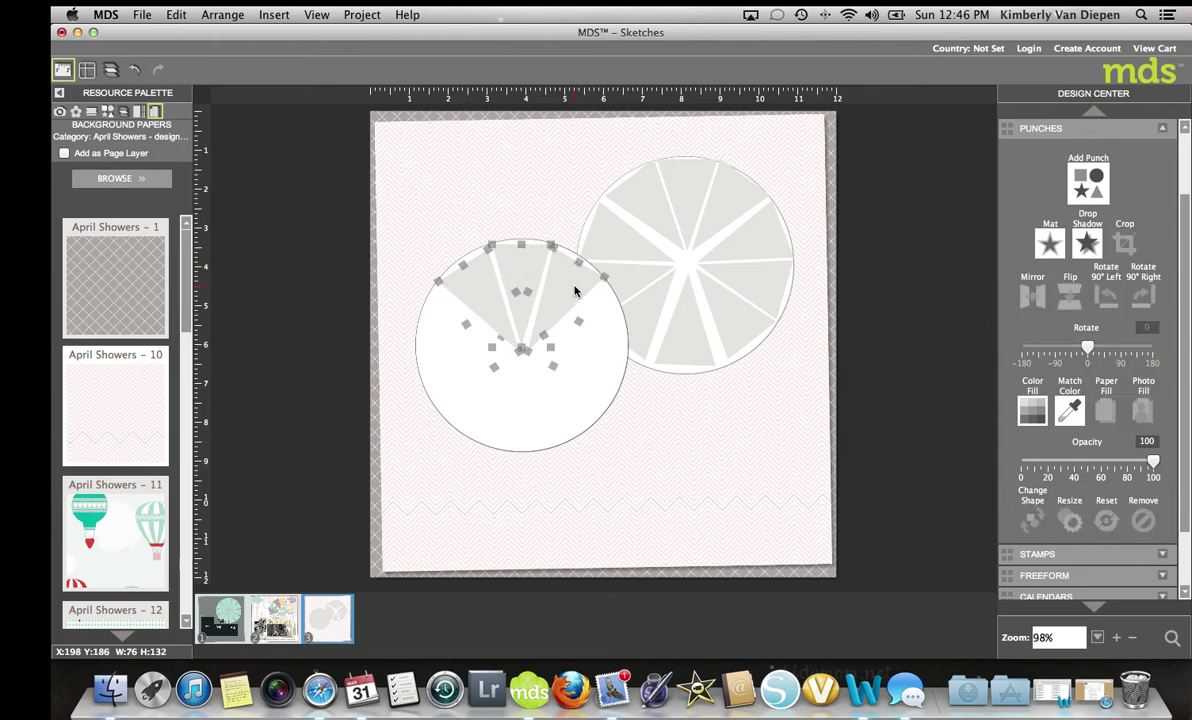
pyautogui.press('super+g')
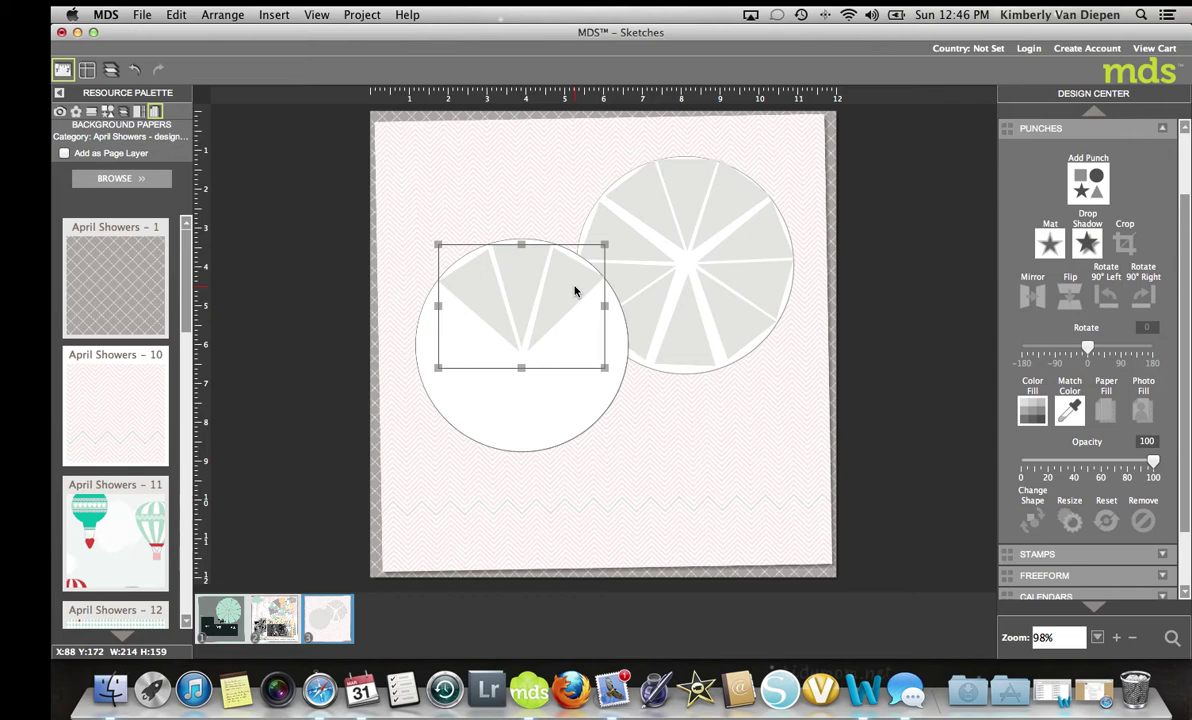
# Step: Place a copy of the wedge group in the left part of the lower circle, rotated to -96 degrees
pyautogui.moveTo(575, 291); pyautogui.dragTo(517, 352)
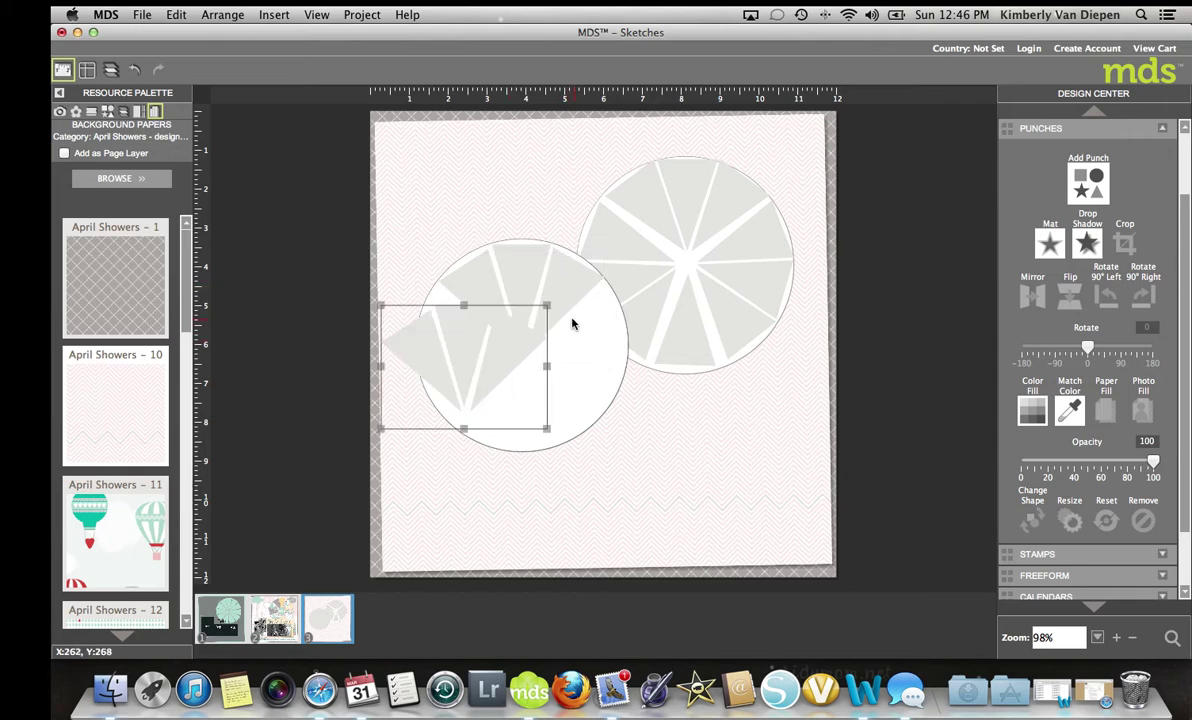
pyautogui.moveTo(549, 304); pyautogui.dragTo(432, 298)
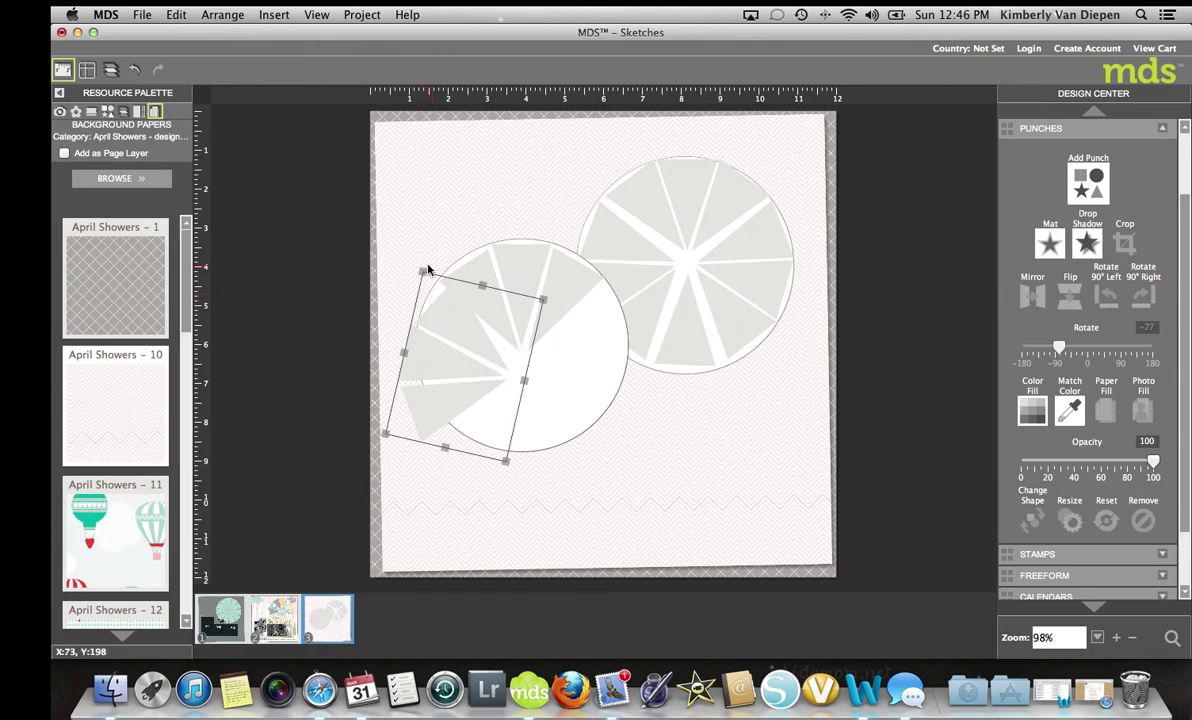
pyautogui.moveTo(420, 270); pyautogui.dragTo(413, 298)
pyautogui.moveTo(422, 268); pyautogui.dragTo(445, 310)
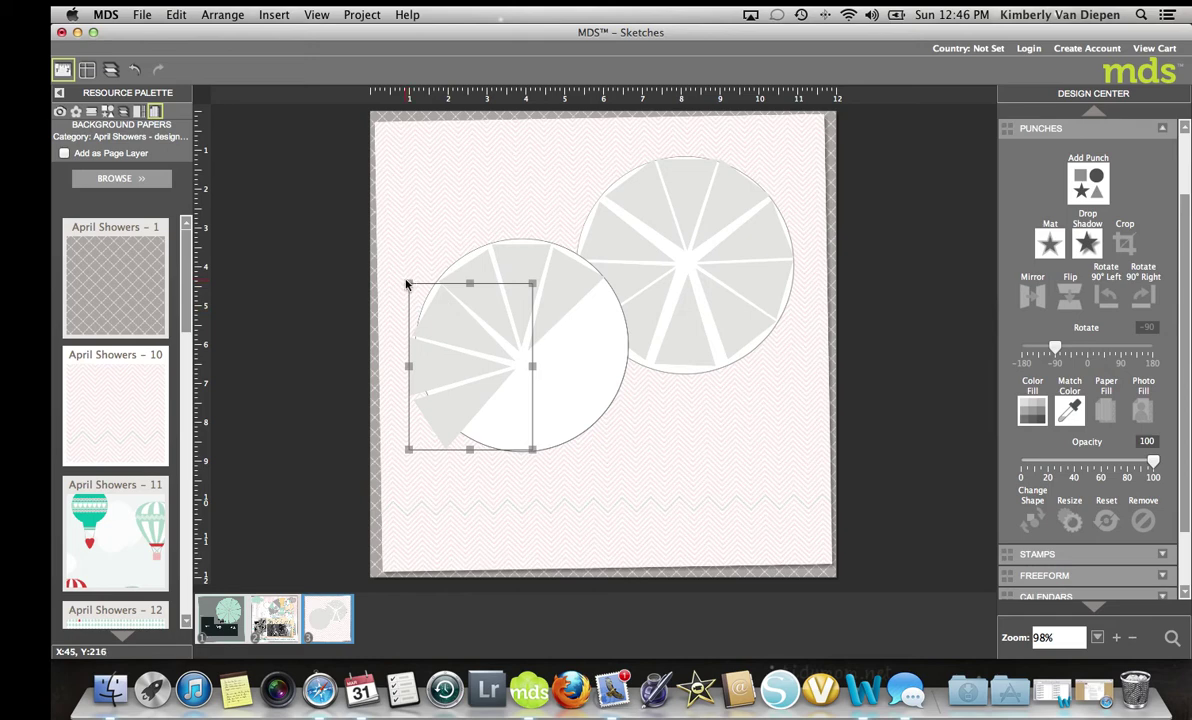
pyautogui.moveTo(406, 284); pyautogui.dragTo(399, 289)
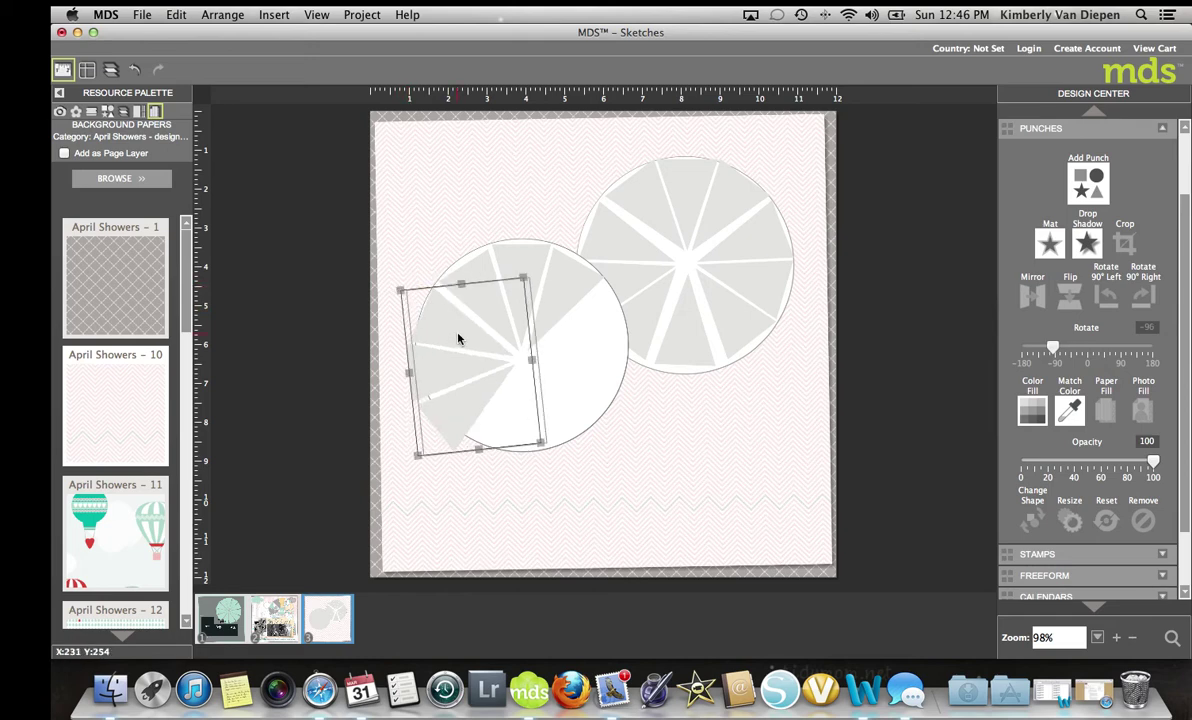
# Step: Nudge the rotated wedge group right and slightly up so its tips meet the lower circle's center
pyautogui.press('Right')
pyautogui.press('Right')
pyautogui.press('Right')
pyautogui.press('Right')
pyautogui.press('Right')
pyautogui.press('Right')
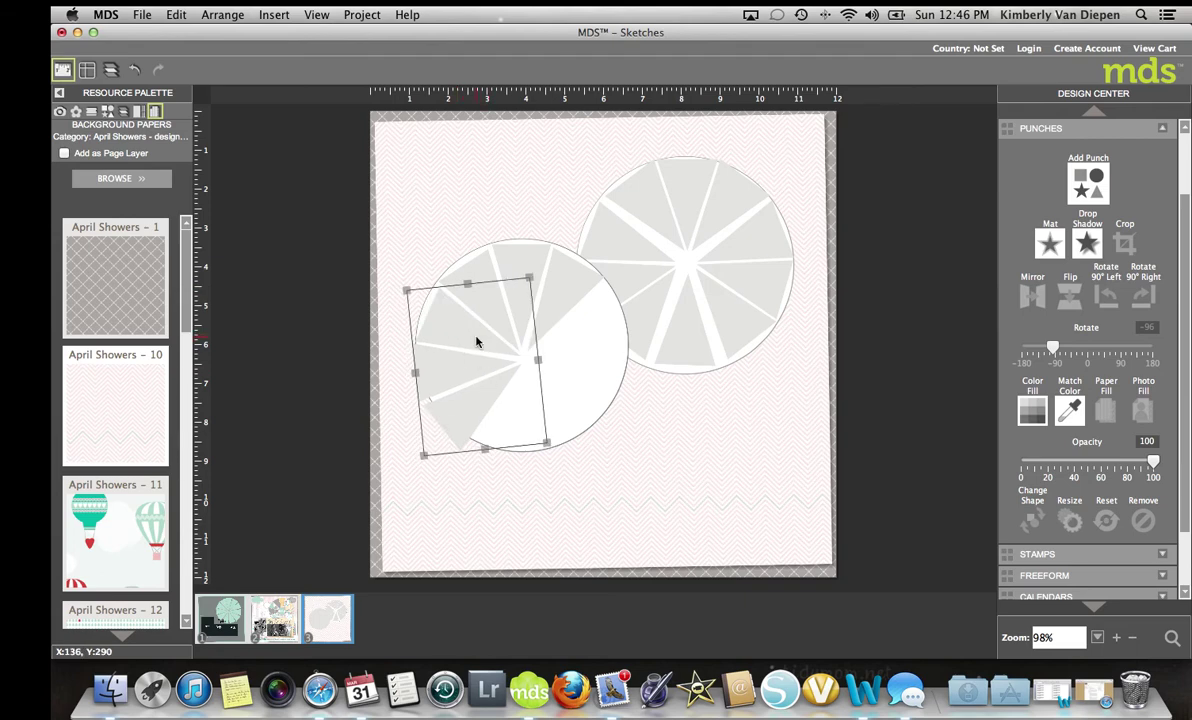
pyautogui.moveTo(476, 335); pyautogui.dragTo(474, 332)
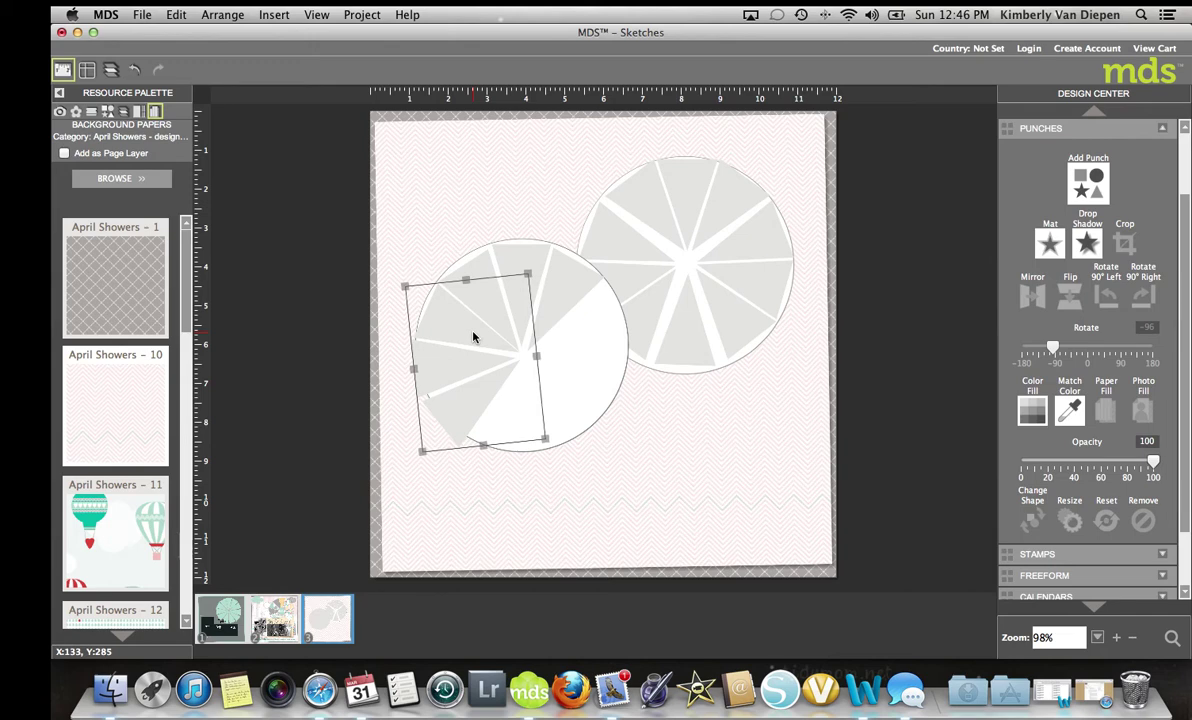
# Step: Paste another copy of the wedge group and fit it in the right part of the lower circle, rotated to 96 degrees
pyautogui.press('super+v')
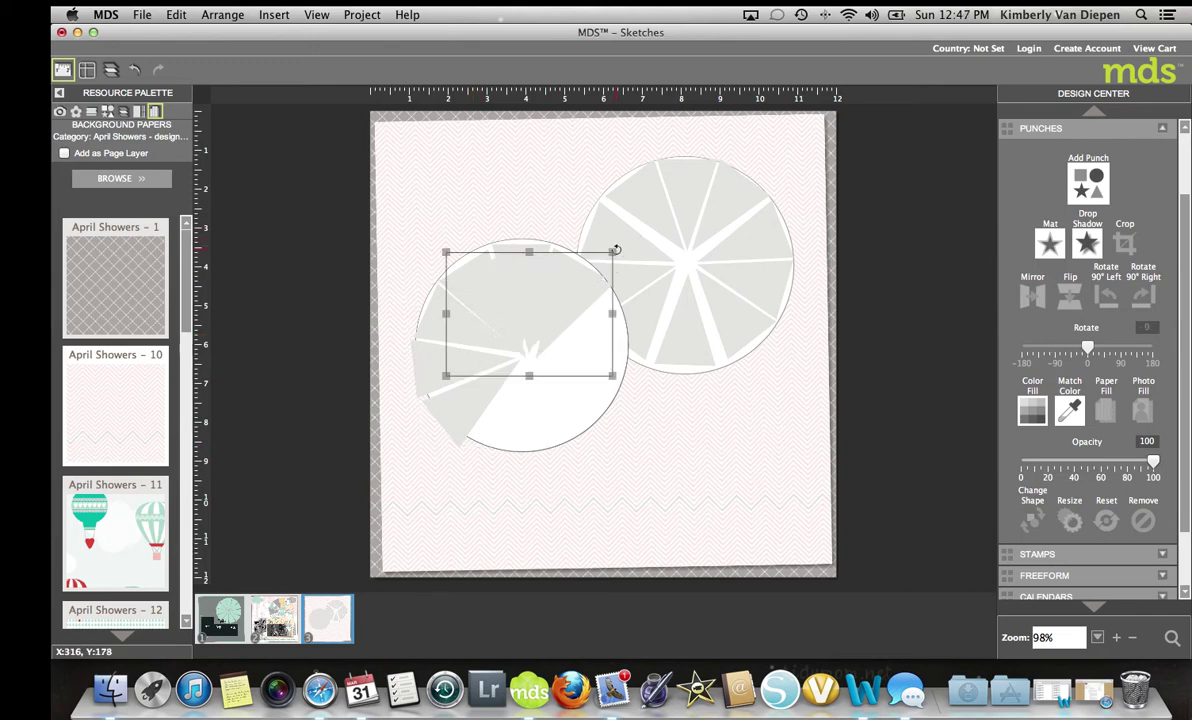
pyautogui.moveTo(615, 250); pyautogui.dragTo(620, 418)
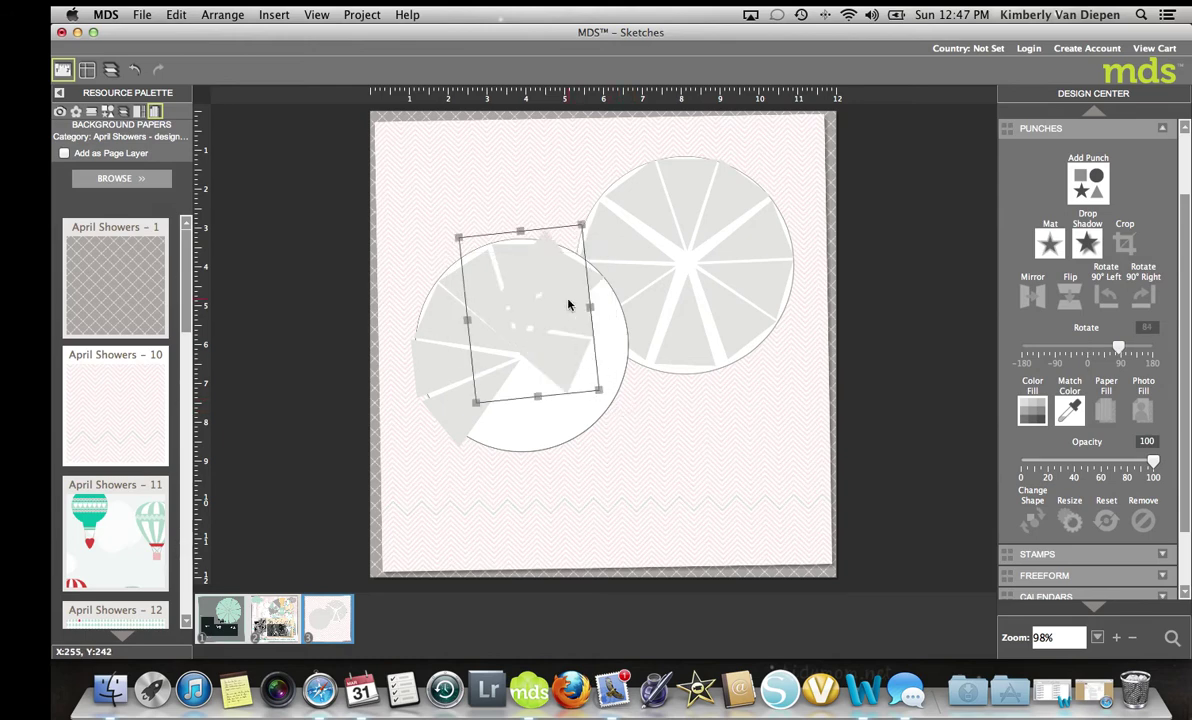
pyautogui.moveTo(567, 305); pyautogui.dragTo(610, 351)
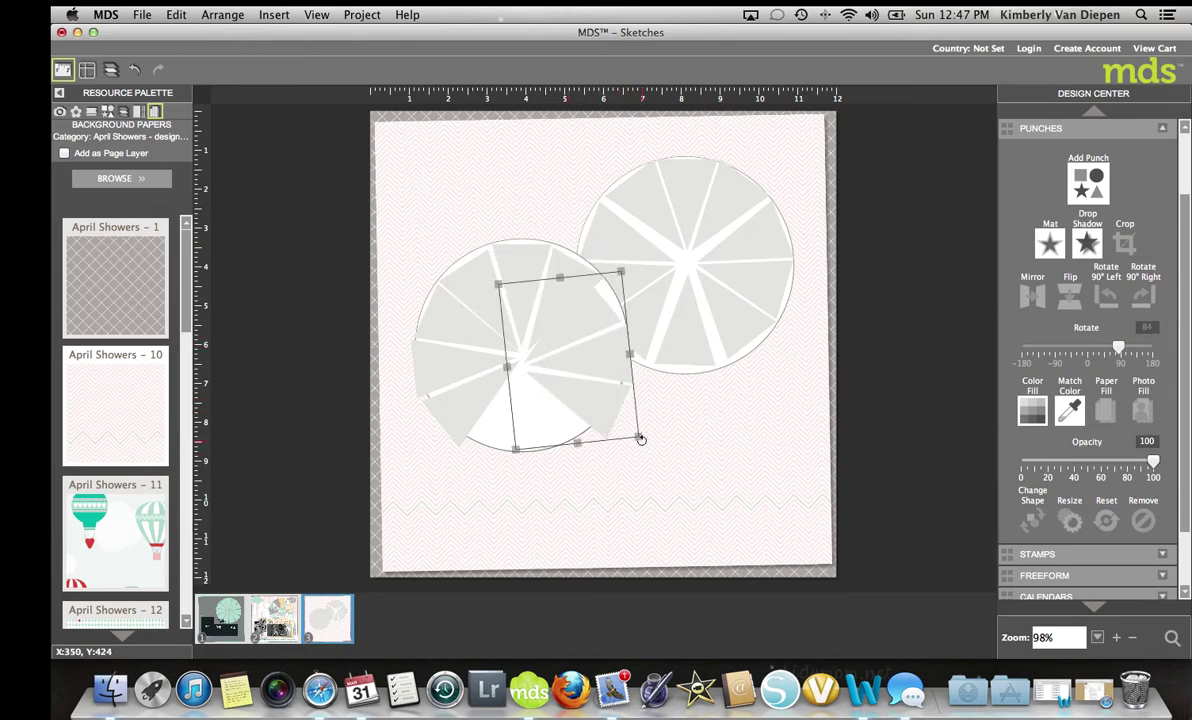
pyautogui.moveTo(641, 438); pyautogui.dragTo(614, 459)
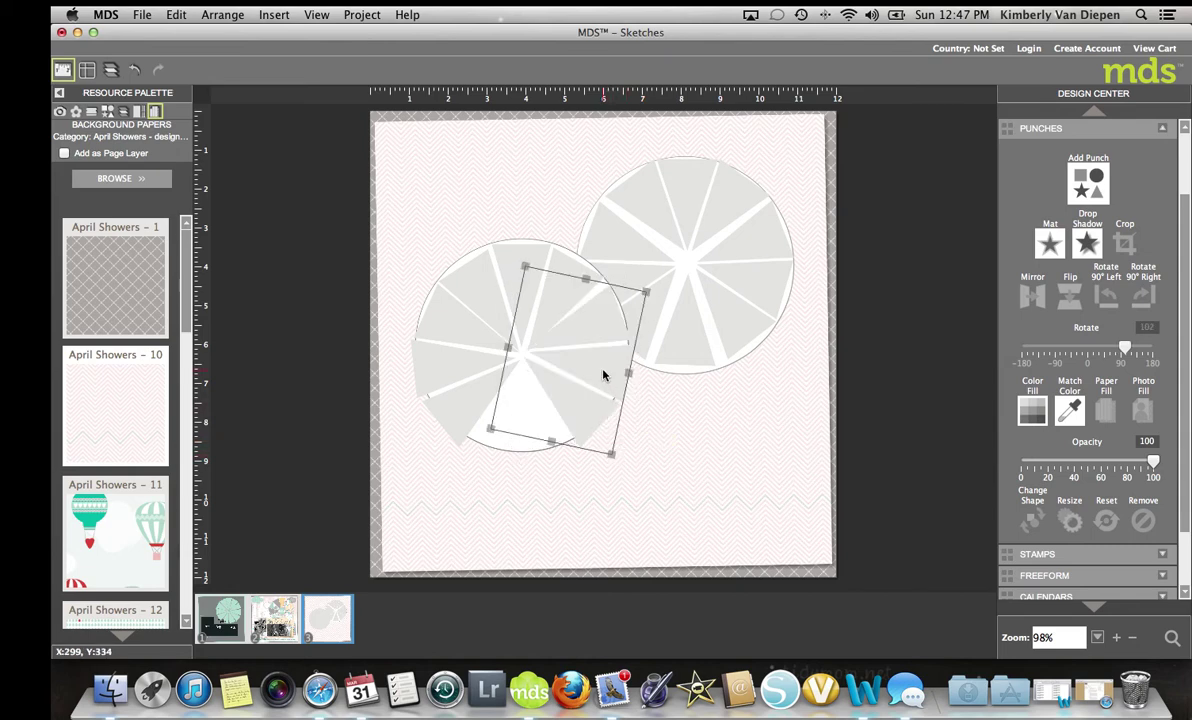
pyautogui.moveTo(603, 375); pyautogui.dragTo(606, 377)
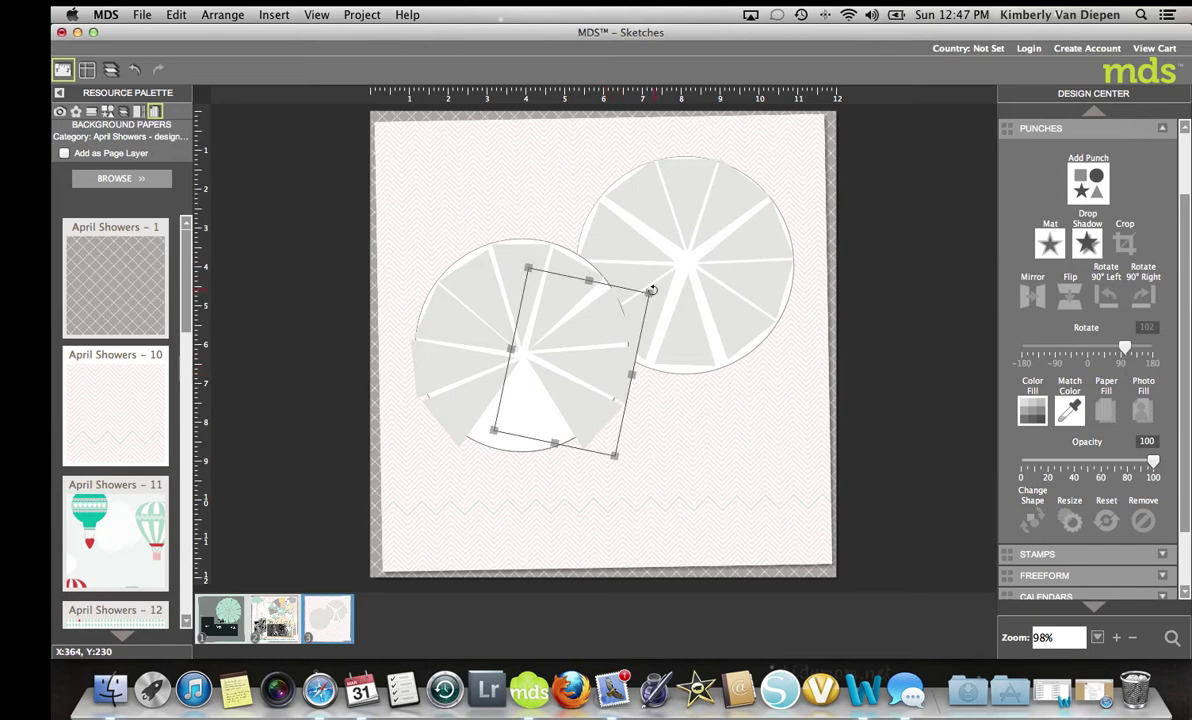
pyautogui.moveTo(650, 290); pyautogui.dragTo(642, 286)
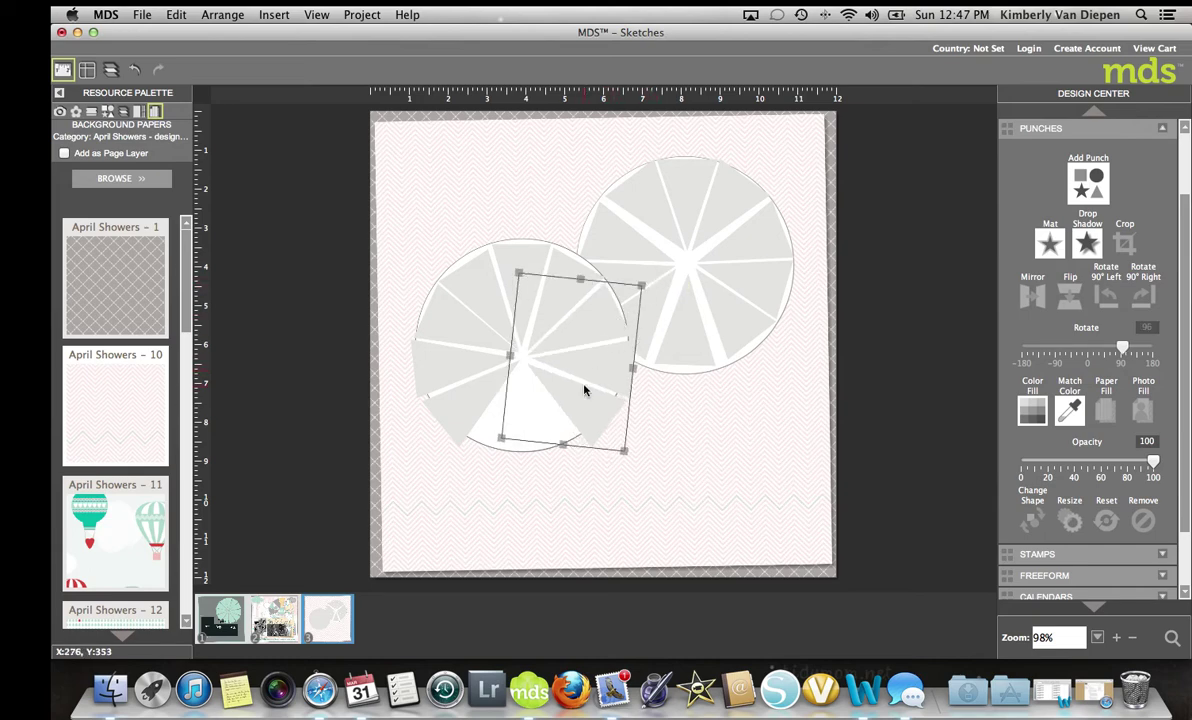
# Step: Ungroup the right-hand wedge group of the lower circle into separate wedges
pyautogui.click(548, 483)
pyautogui.click(587, 370)
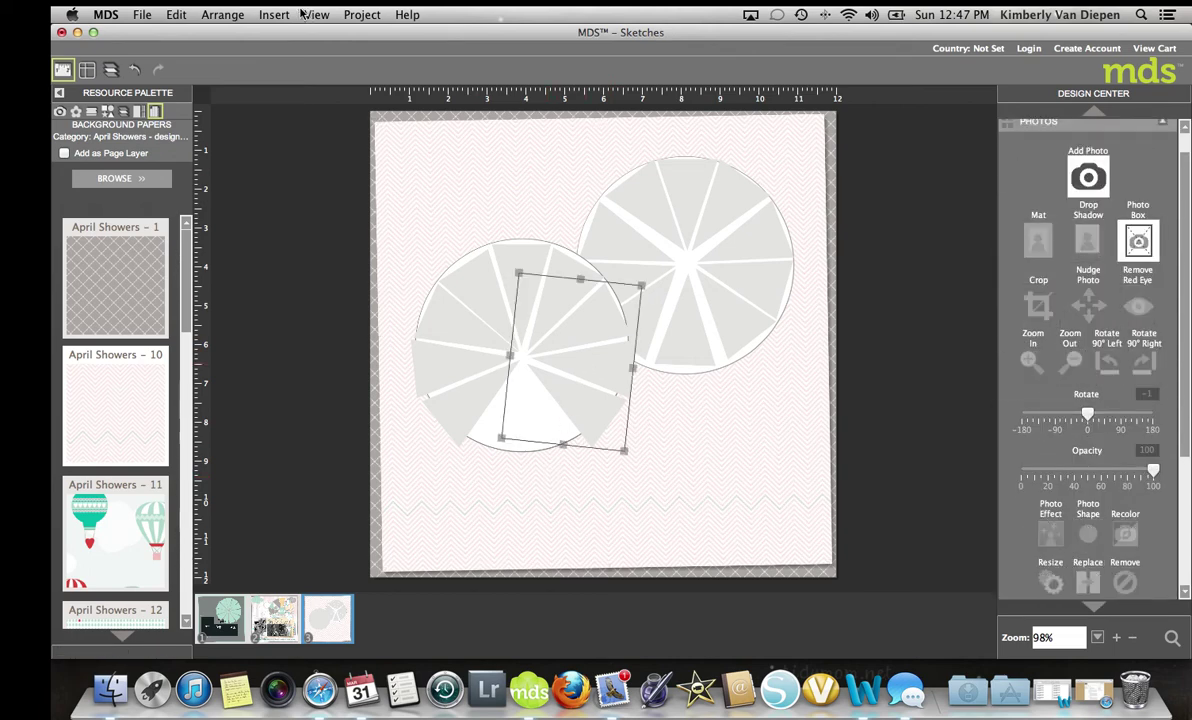
pyautogui.click(222, 14)
pyautogui.click(233, 80)
pyautogui.click(631, 500)
pyautogui.click(566, 425)
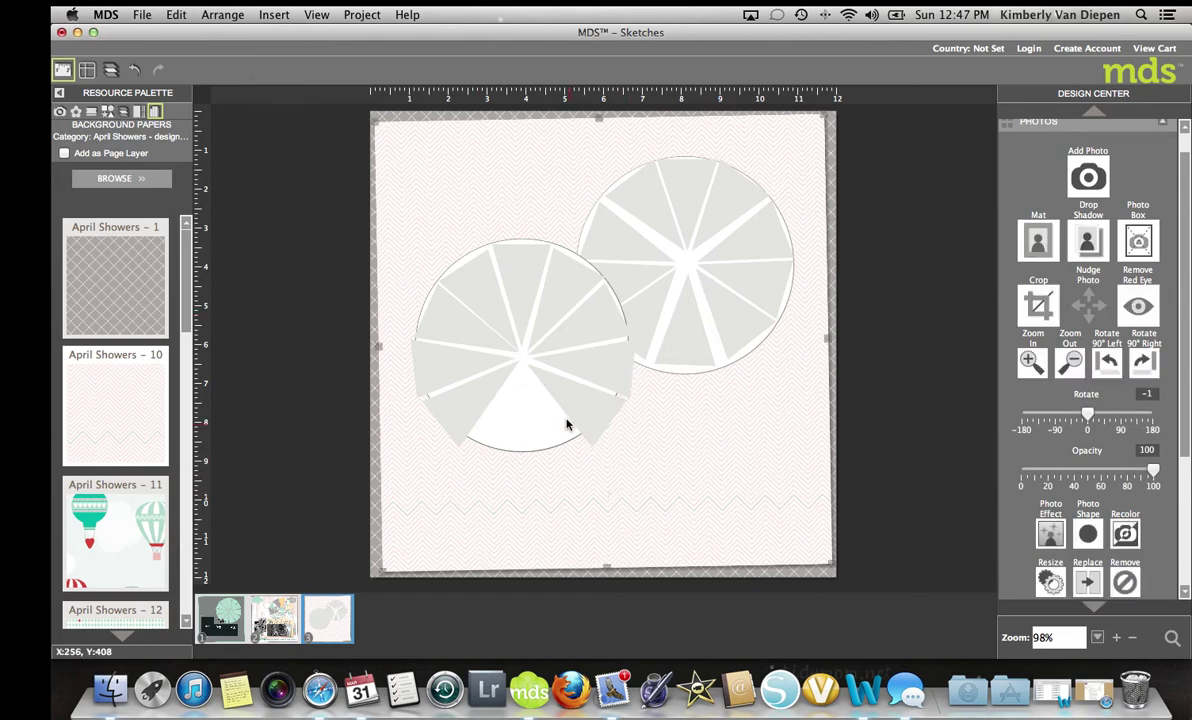
# Step: Duplicate the lower circle's 126-degree wedge, fit the copy in the bottom gap at -177 degrees, and adjust the neighboring right-hand wedges
pyautogui.click(575, 414)
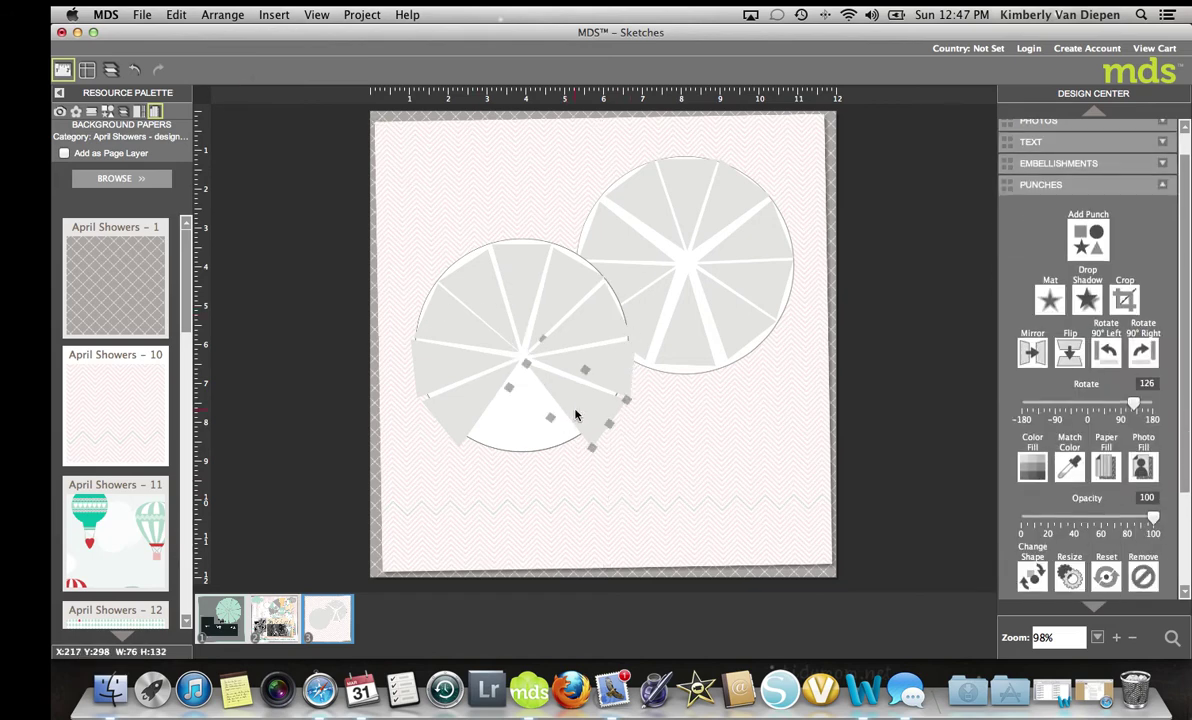
pyautogui.hotkey('shift', 'Right')
pyautogui.hotkey('shift', 'Down')
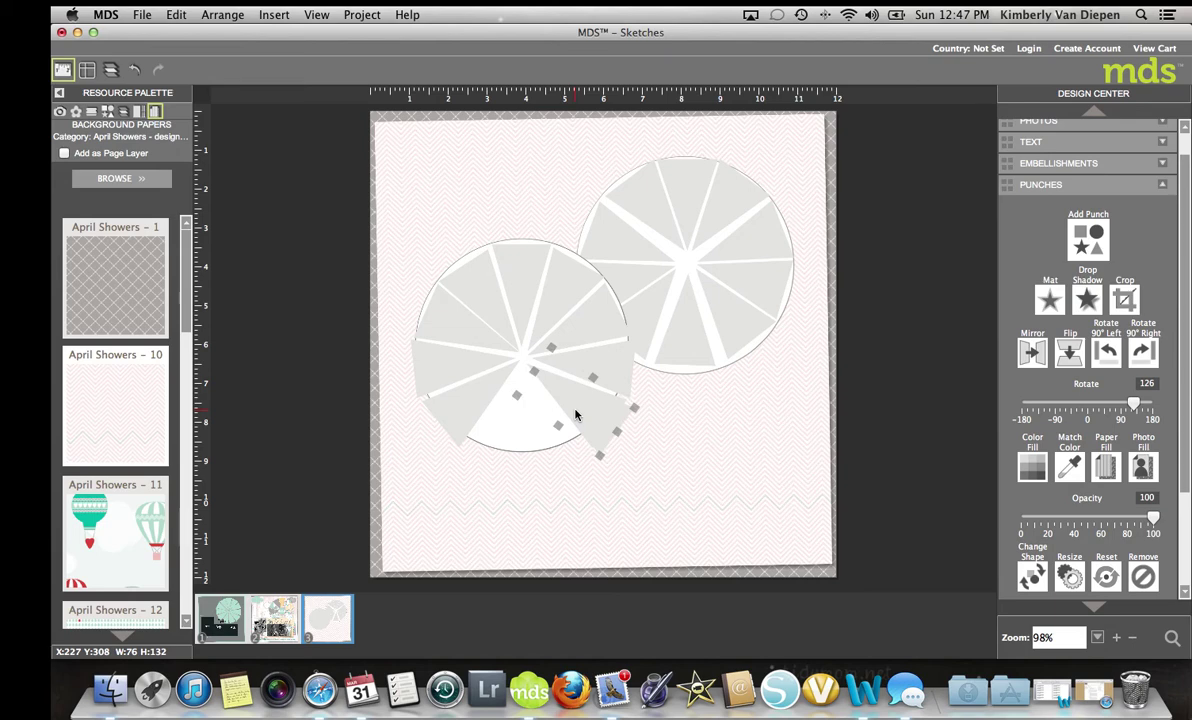
pyautogui.moveTo(575, 414); pyautogui.dragTo(533, 426)
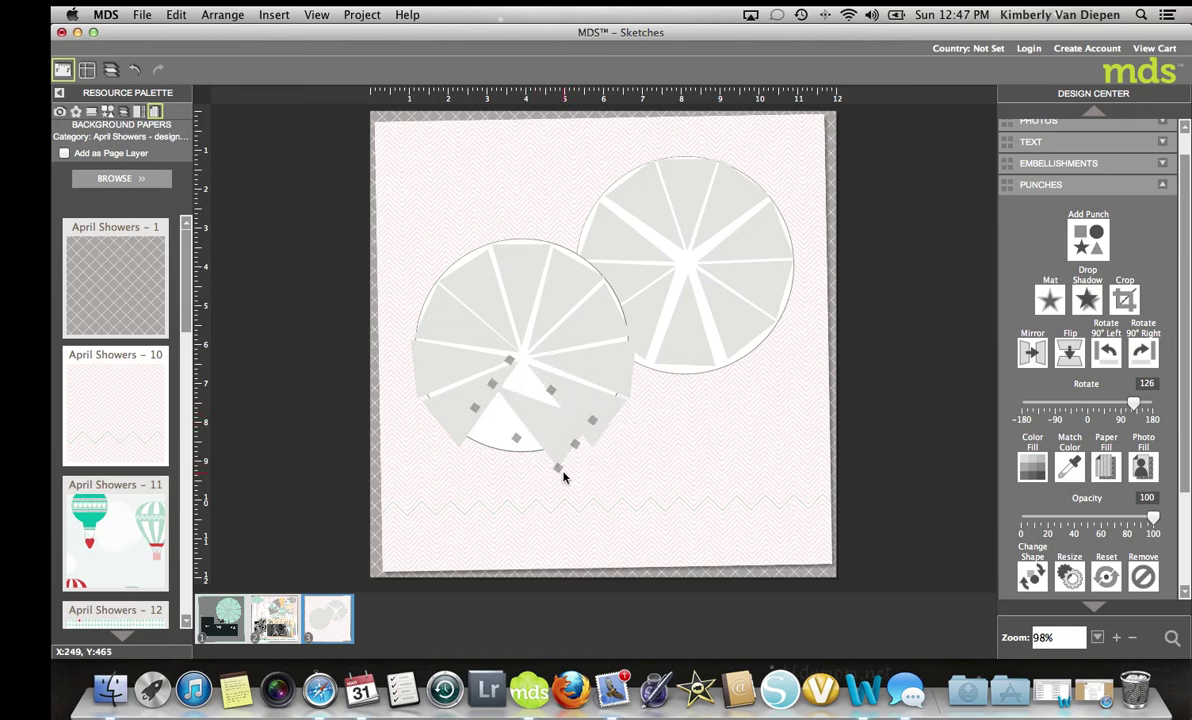
pyautogui.moveTo(559, 471); pyautogui.dragTo(492, 484)
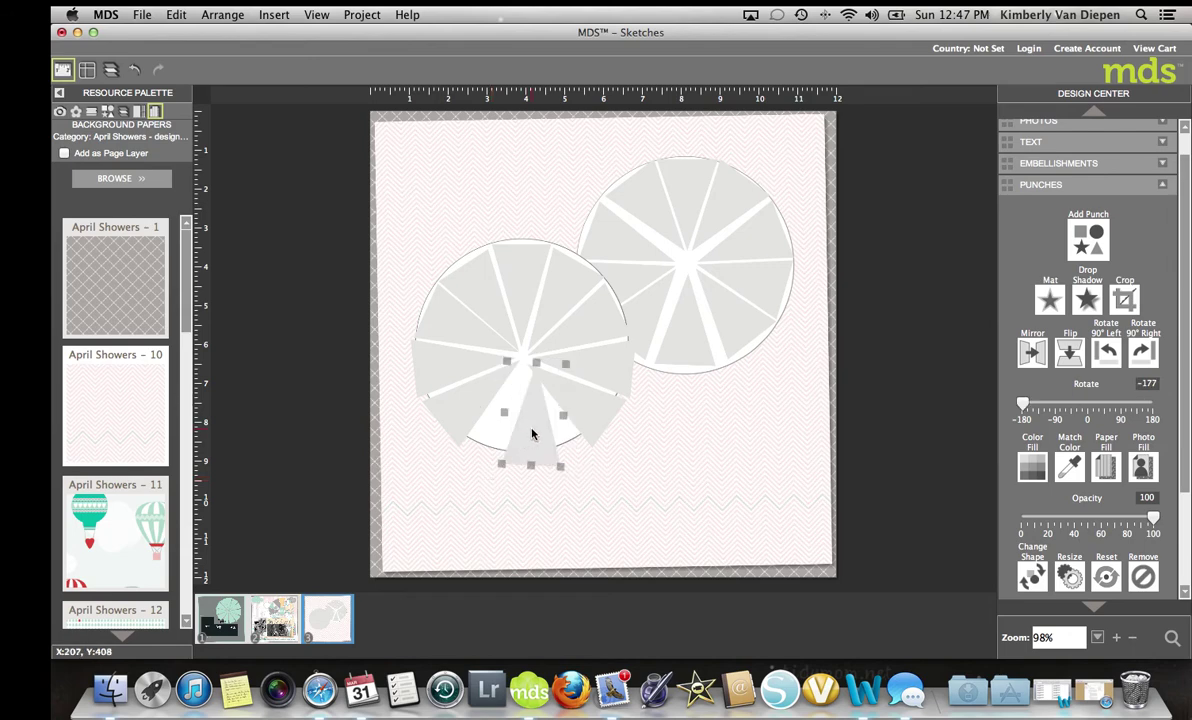
pyautogui.moveTo(531, 434); pyautogui.dragTo(518, 431)
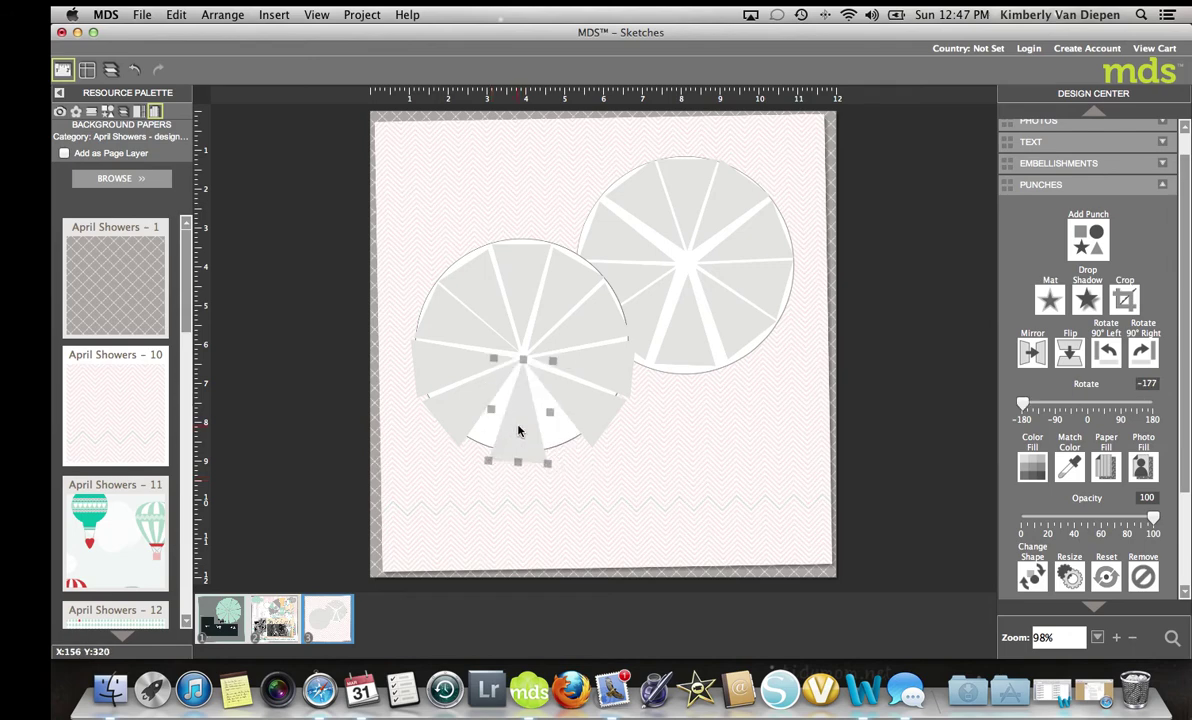
pyautogui.click(580, 407)
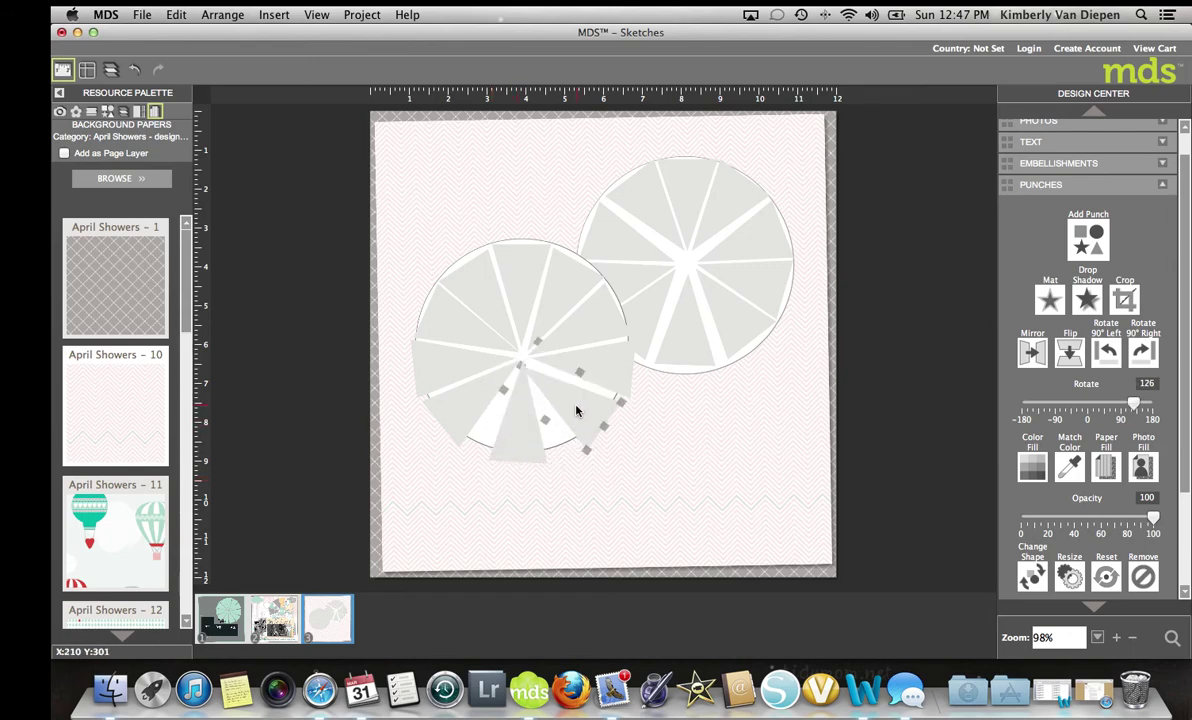
pyautogui.moveTo(578, 411); pyautogui.dragTo(595, 366)
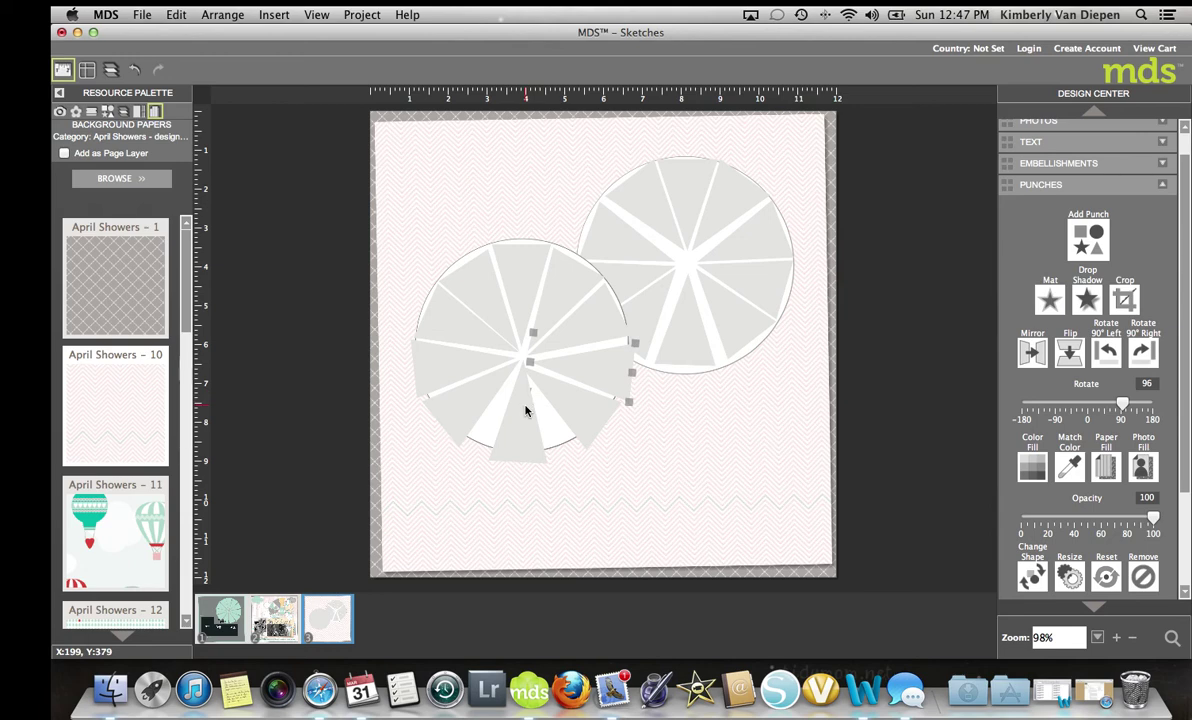
# Step: Fill the bottom wedge of the upper circle with the April Showers - 12 background paper
pyautogui.click(716, 305)
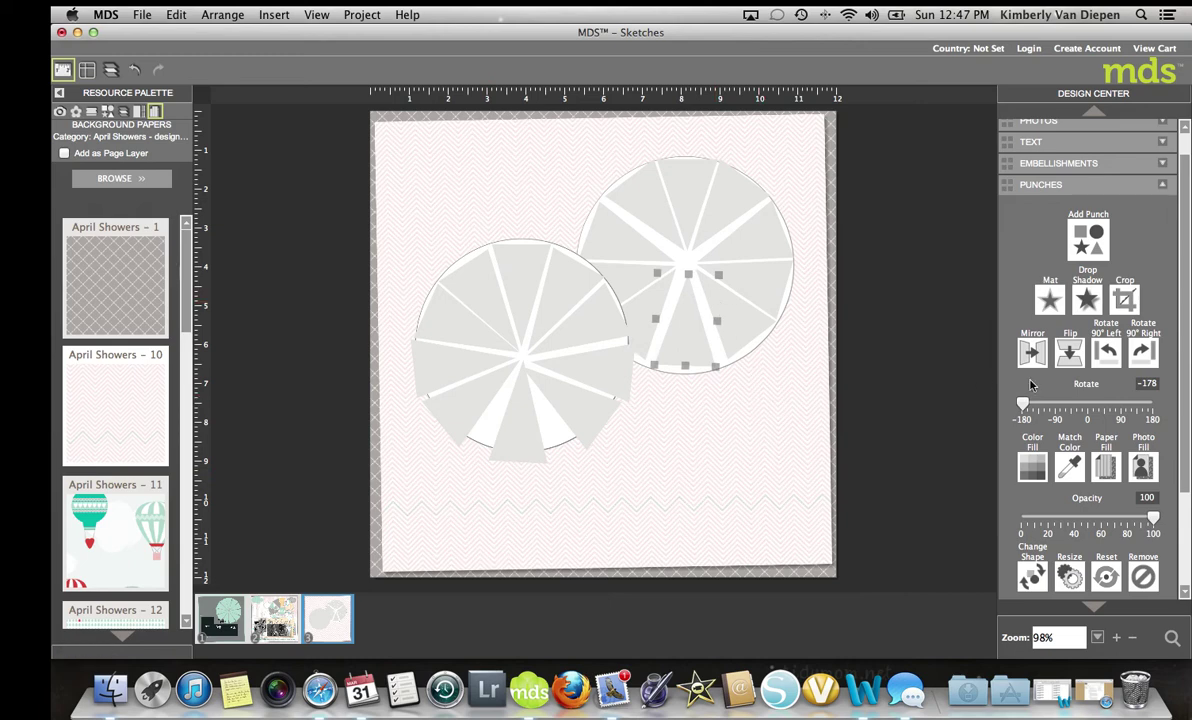
pyautogui.click(1111, 470)
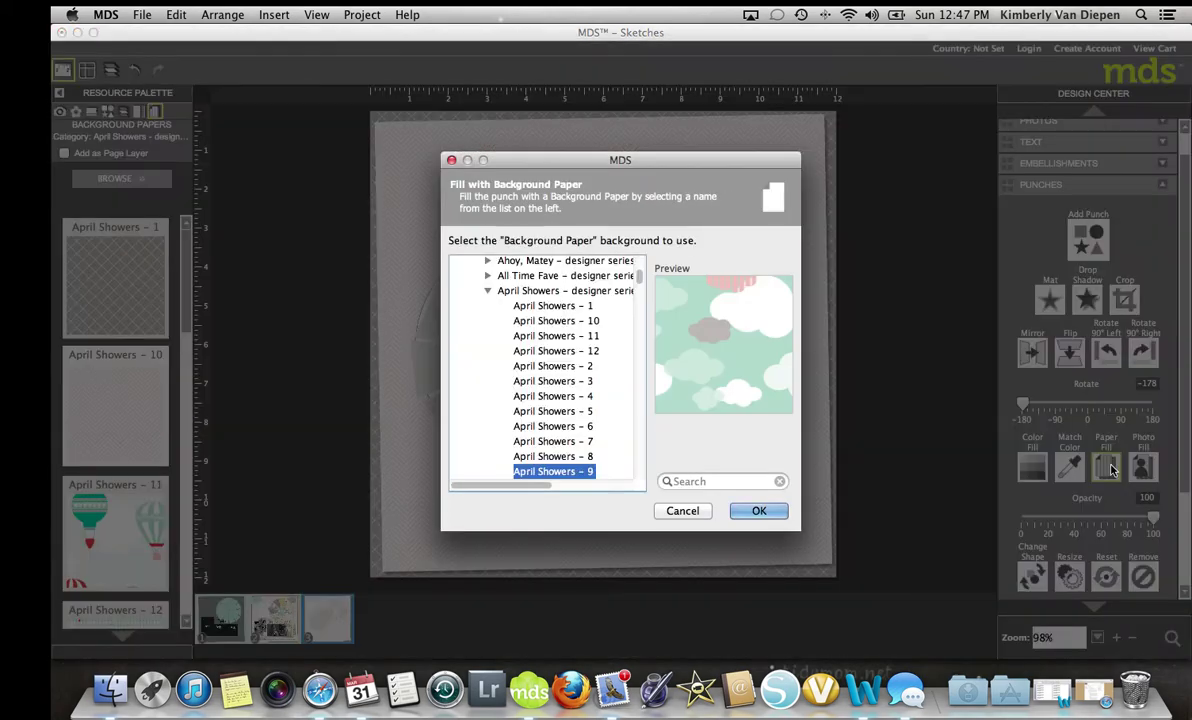
pyautogui.click(540, 351)
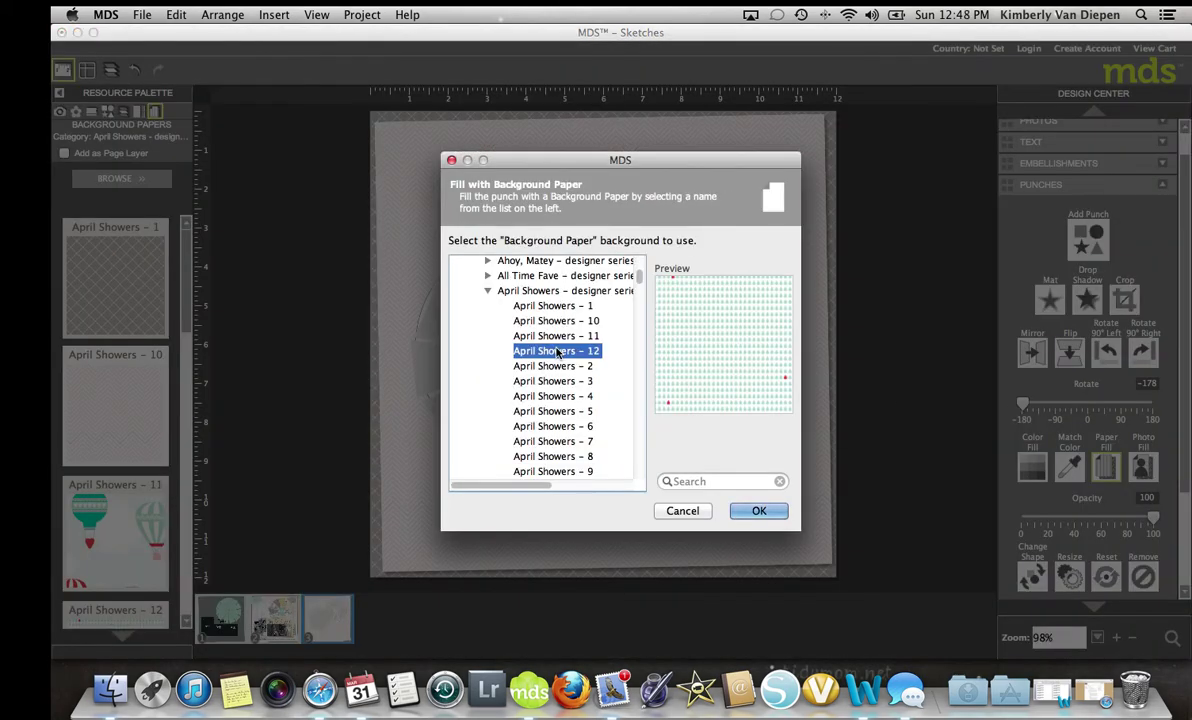
pyautogui.click(761, 511)
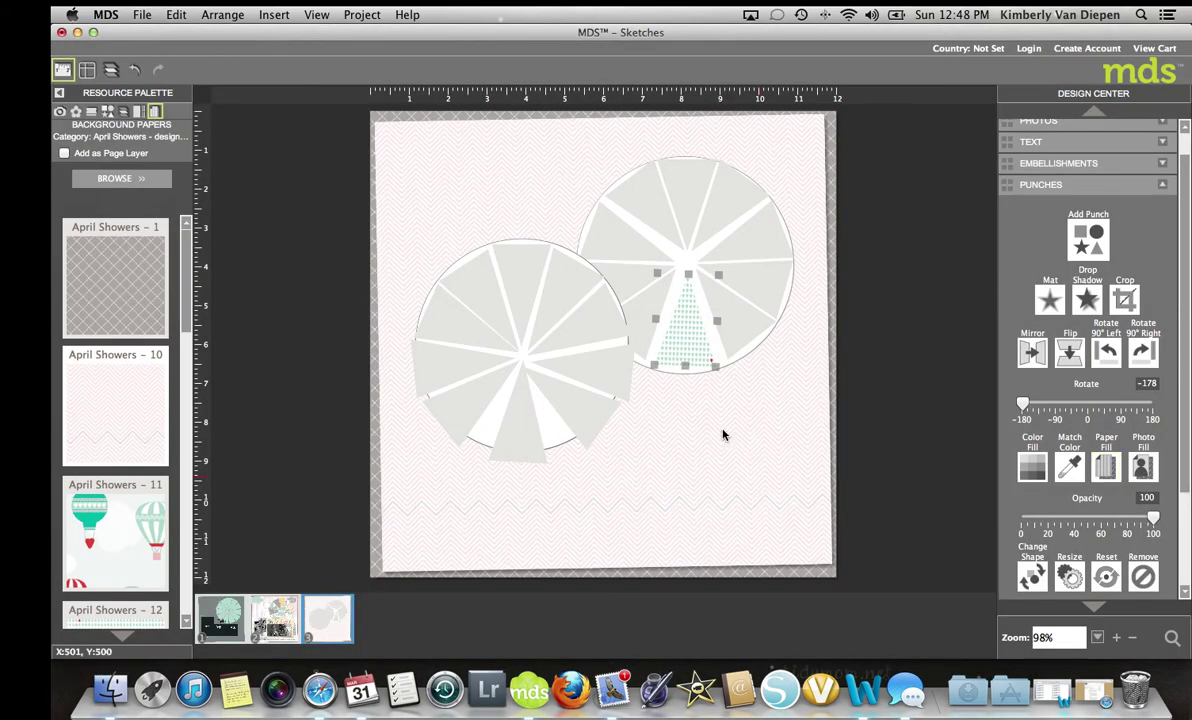
# Step: Enlarge the paper pattern inside the upper circle's bottom wedge by two zoom steps
pyautogui.doubleClick(693, 334)
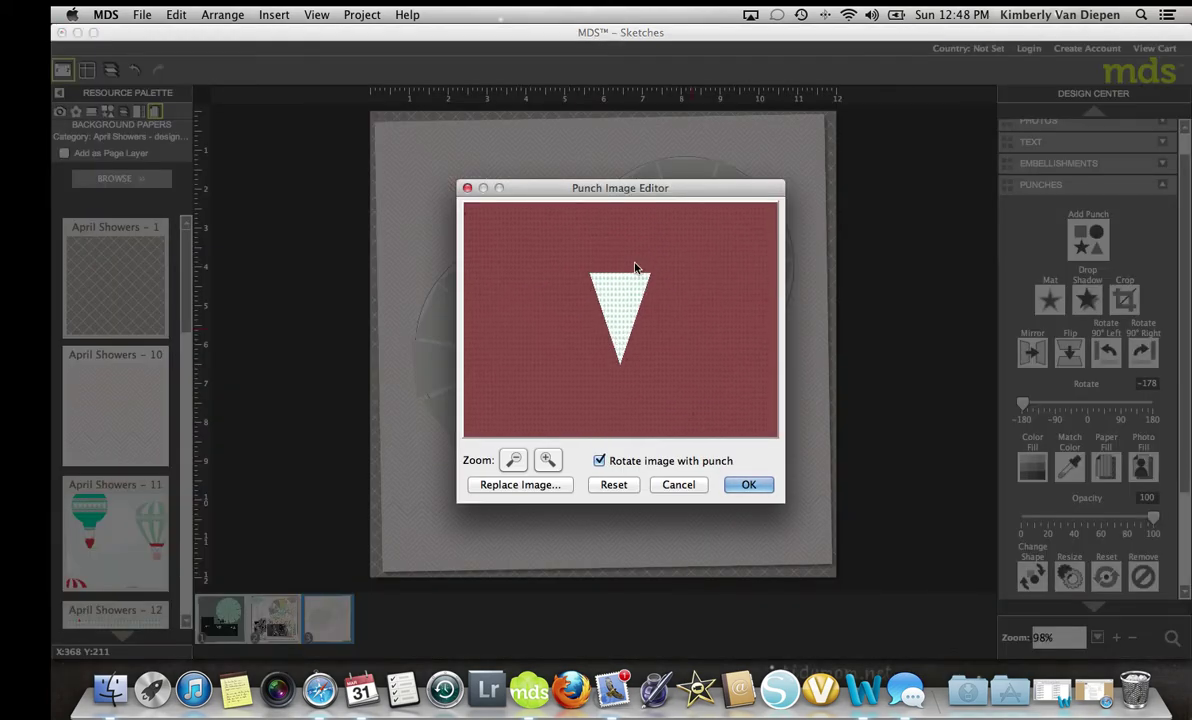
pyautogui.click(547, 459)
pyautogui.click(547, 459)
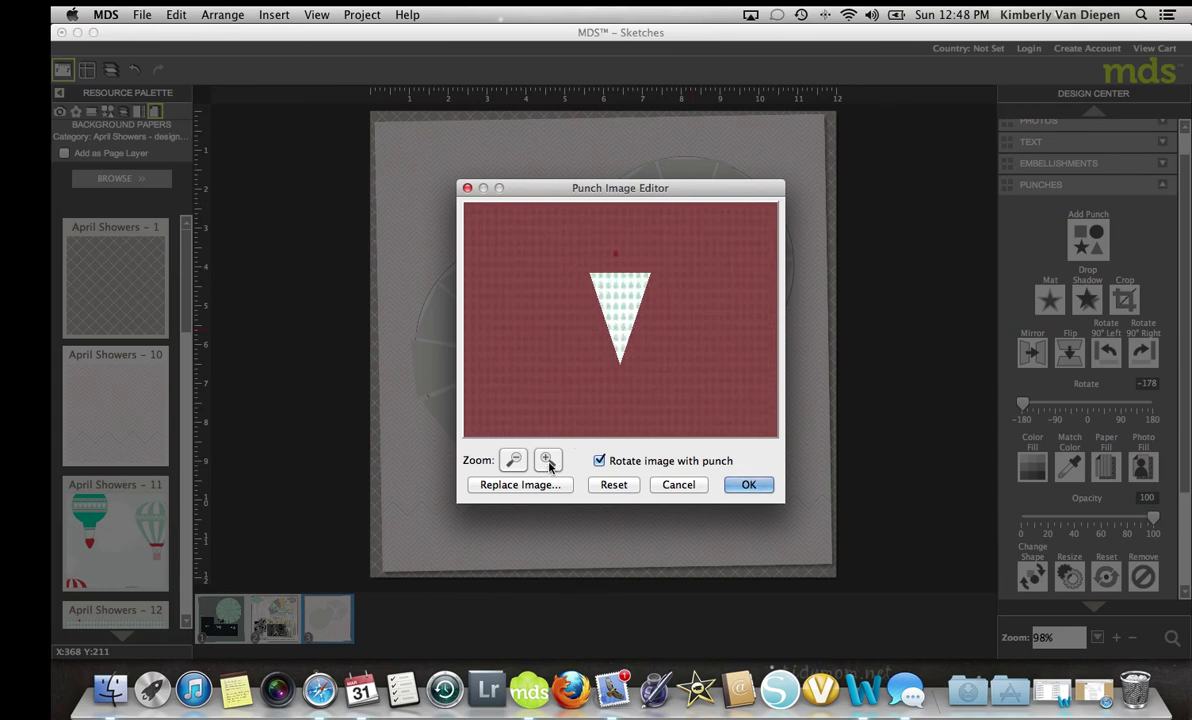
pyautogui.click(749, 485)
# Step: Fill the wedge just right of the patterned one with the April Showers - 11 background paper
pyautogui.doubleClick(734, 333)
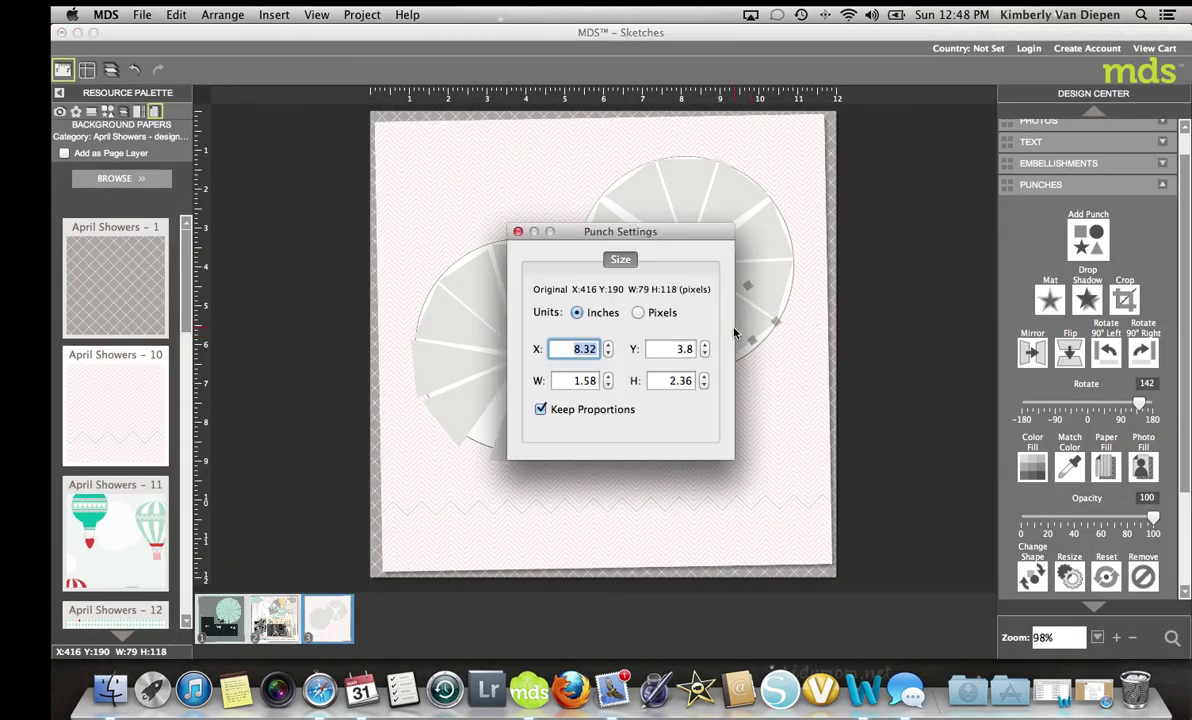
pyautogui.click(517, 232)
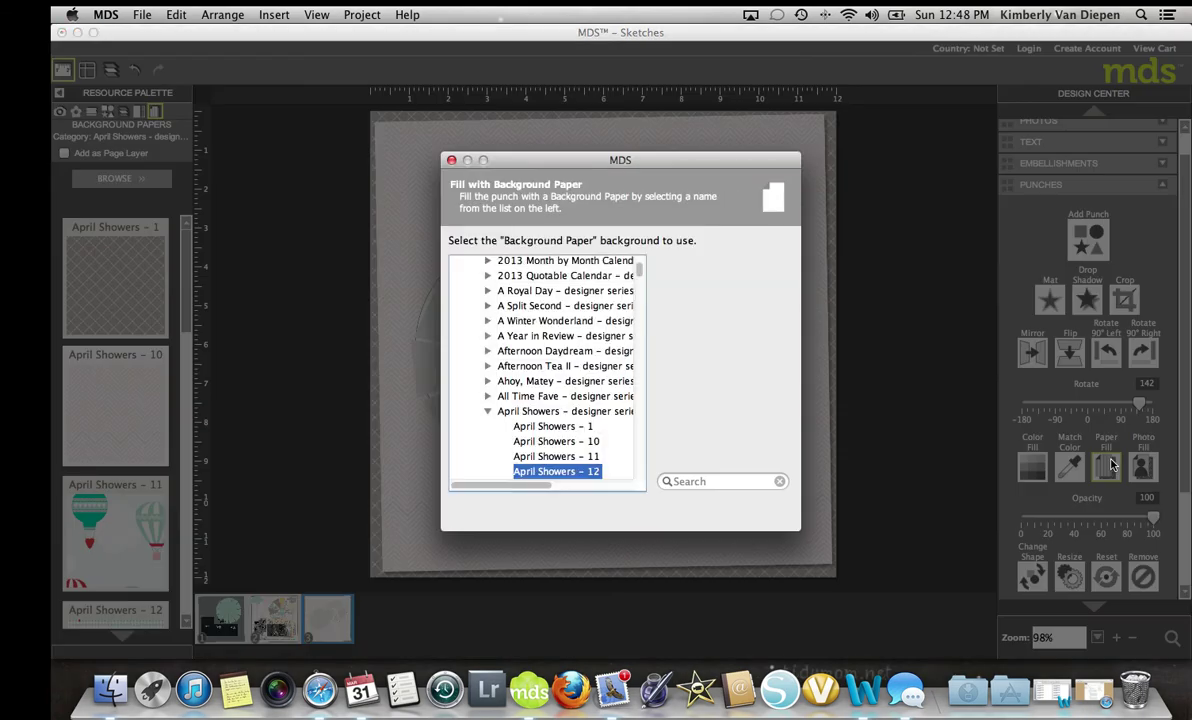
pyautogui.click(1105, 467)
pyautogui.scroll(-2, 535, 432)
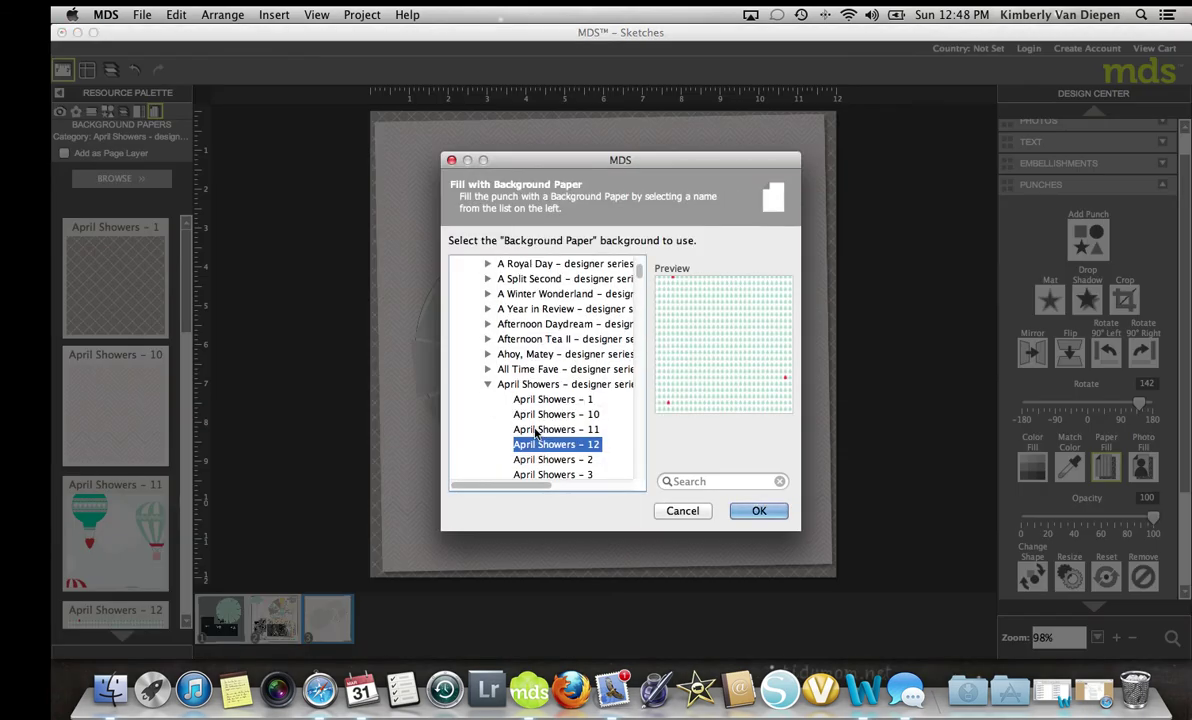
pyautogui.click(556, 429)
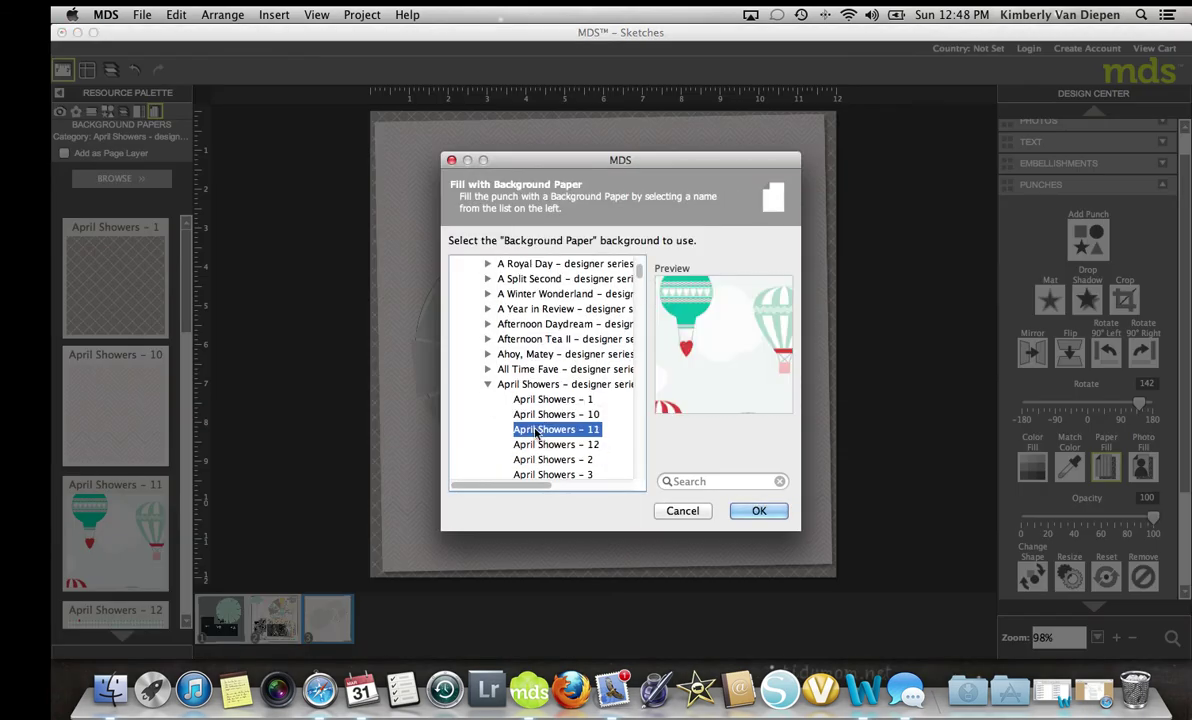
pyautogui.click(758, 511)
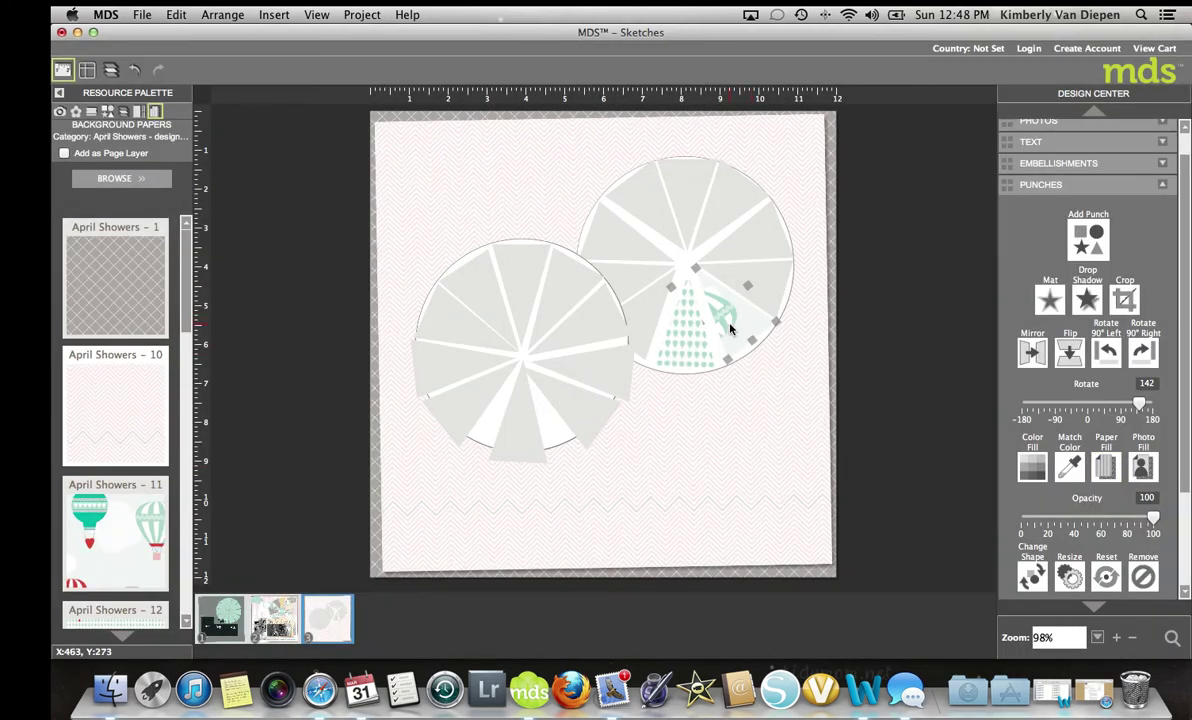
# Step: Shift the balloon paper inside its wedge so a whole red balloon fits within the triangle
pyautogui.doubleClick(730, 330)
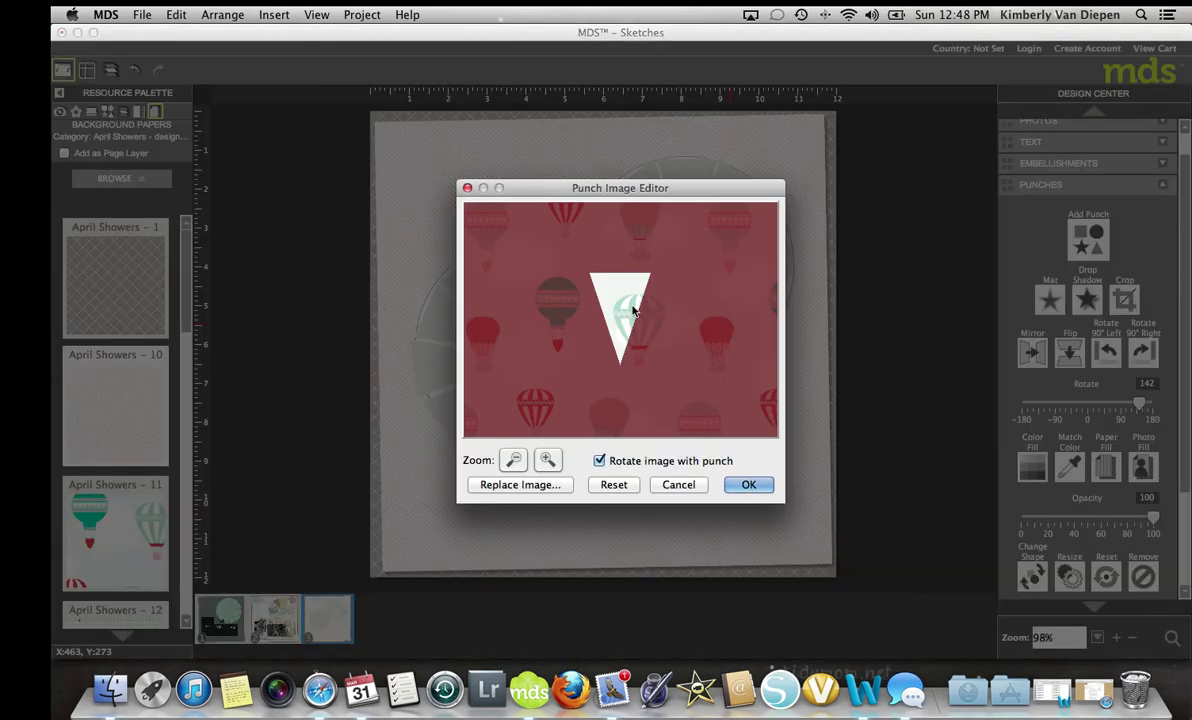
pyautogui.moveTo(633, 311); pyautogui.dragTo(537, 272)
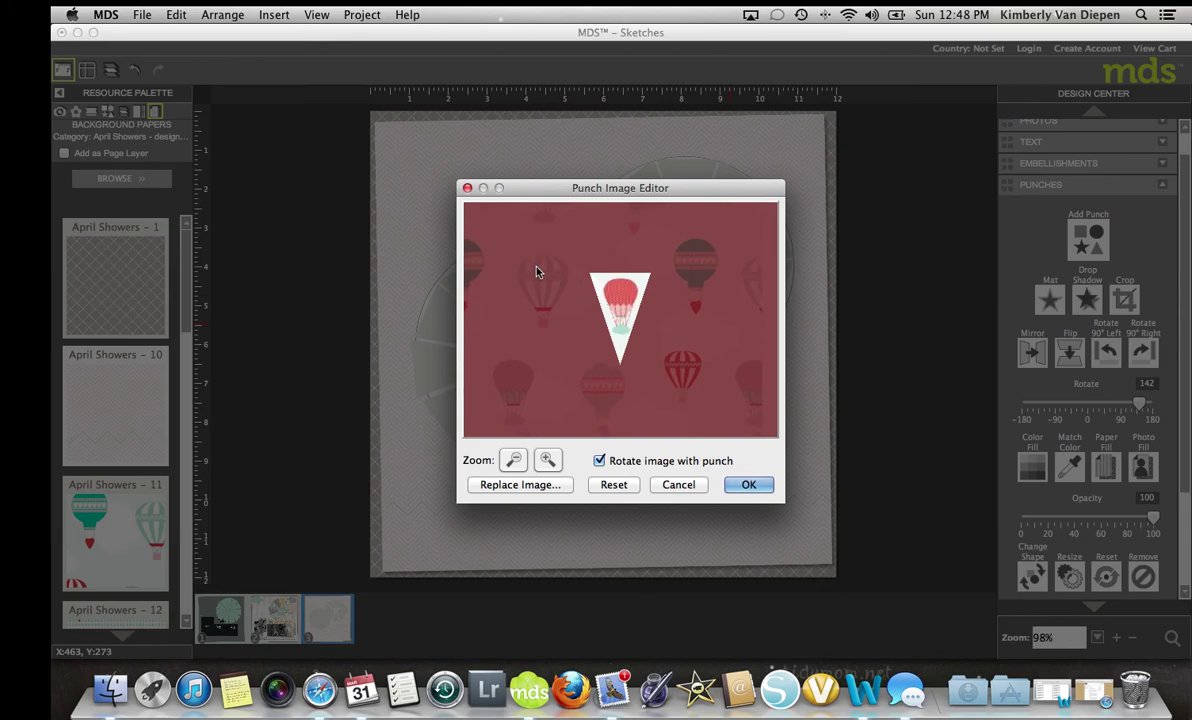
pyautogui.click(749, 484)
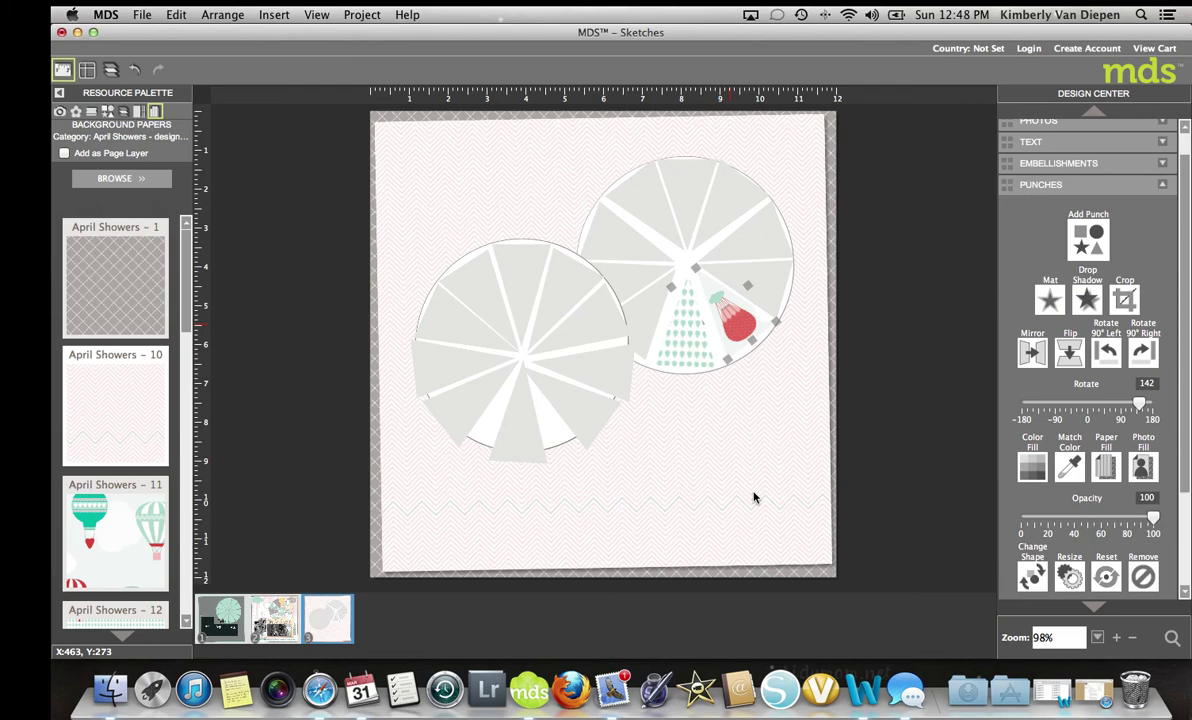
# Step: Open page 2 of the project
pyautogui.click(288, 608)
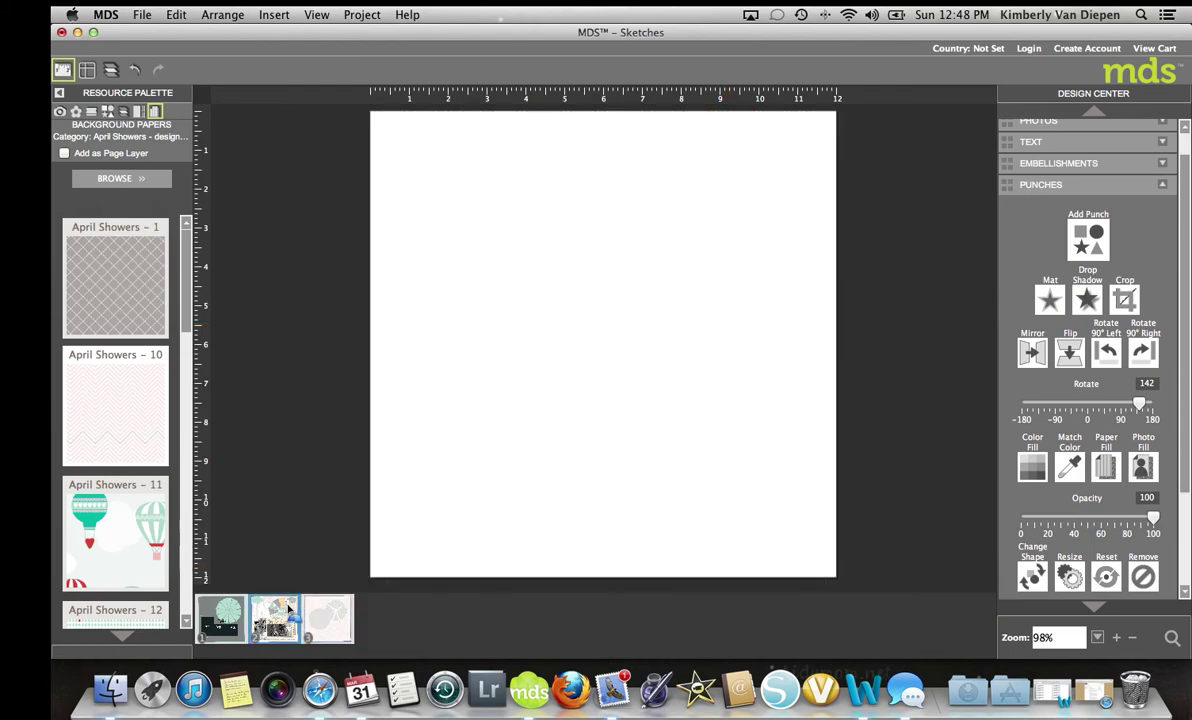